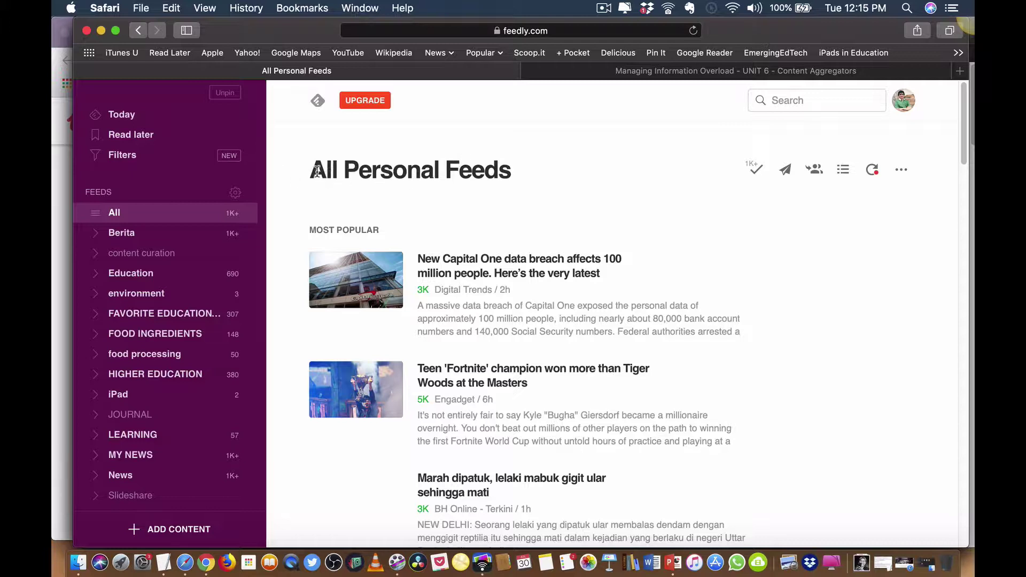
Skim the articles listed under All Personal Feeds, from Most Popular down through Today
drag(317, 171, 507, 173)
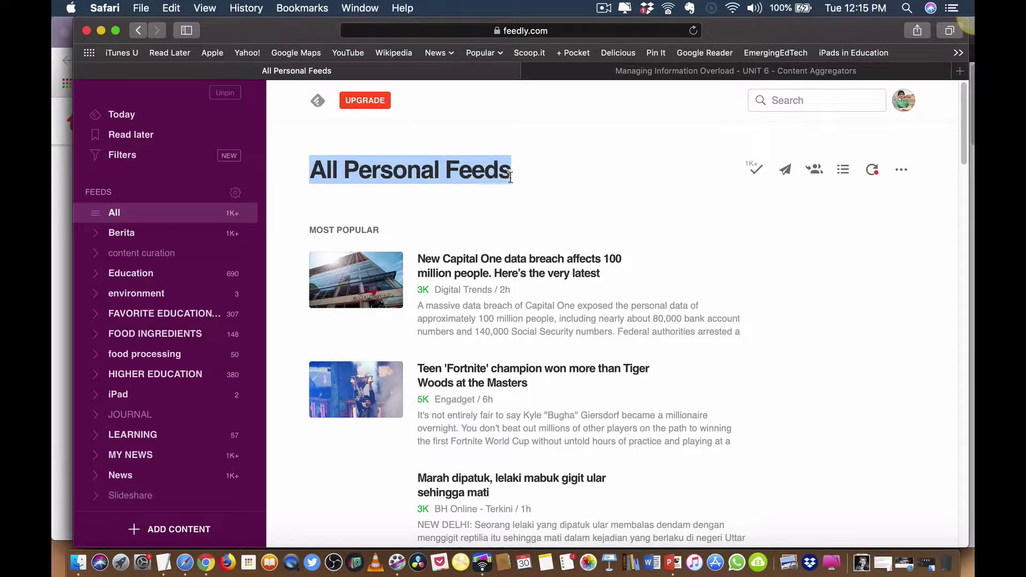
scroll(518, 300, down, 7)
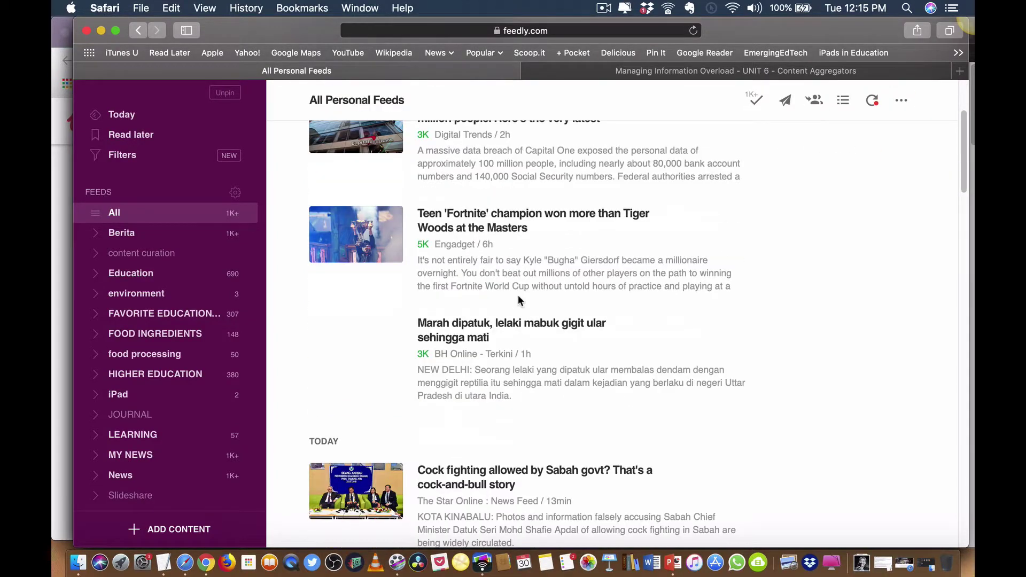
scroll(517, 300, down, 2)
scroll(518, 300, up, 10)
scroll(518, 299, down, 9)
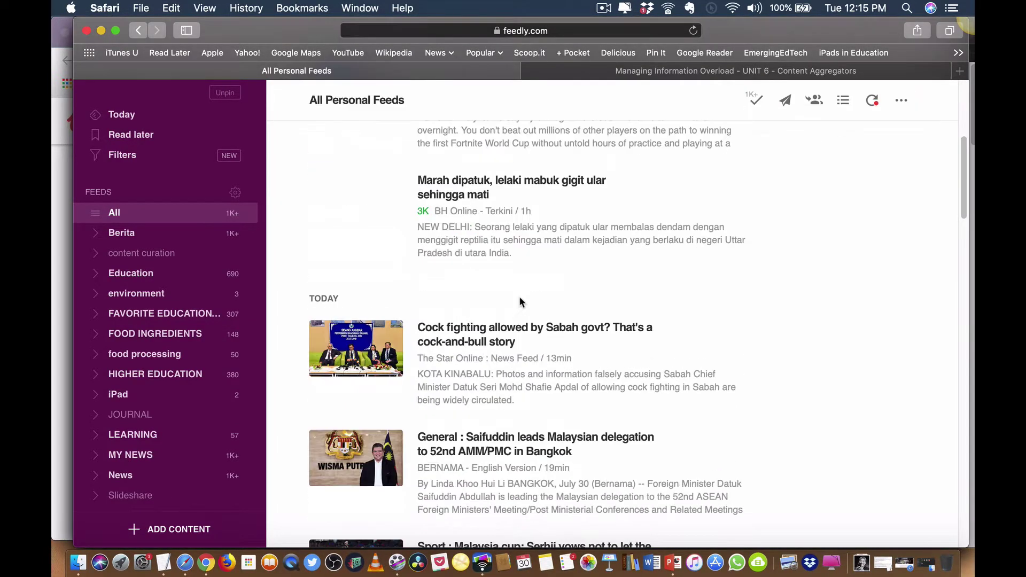
scroll(521, 302, down, 6)
scroll(521, 302, up, 9)
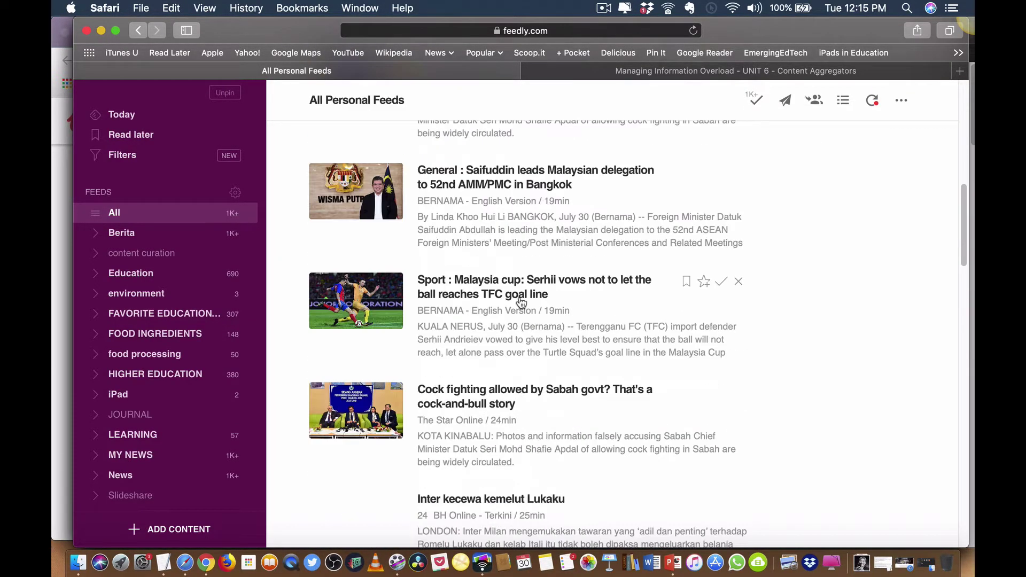
scroll(521, 304, up, 10)
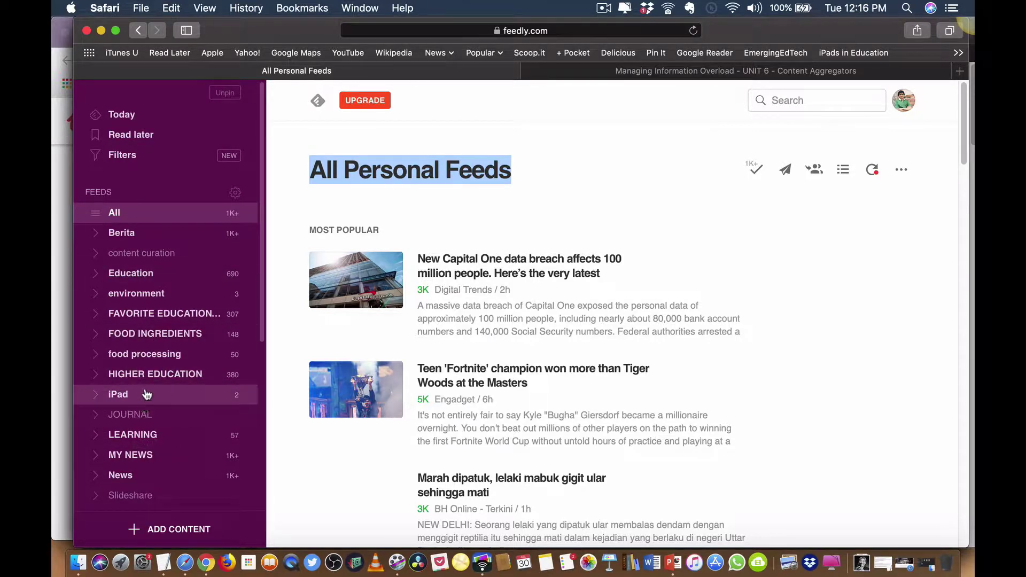
Expand the HIGHER EDUCATION and FOOD INGREDIENTS feed categories to view their sources, and collapse FOOD INGREDIENTS again
click(98, 376)
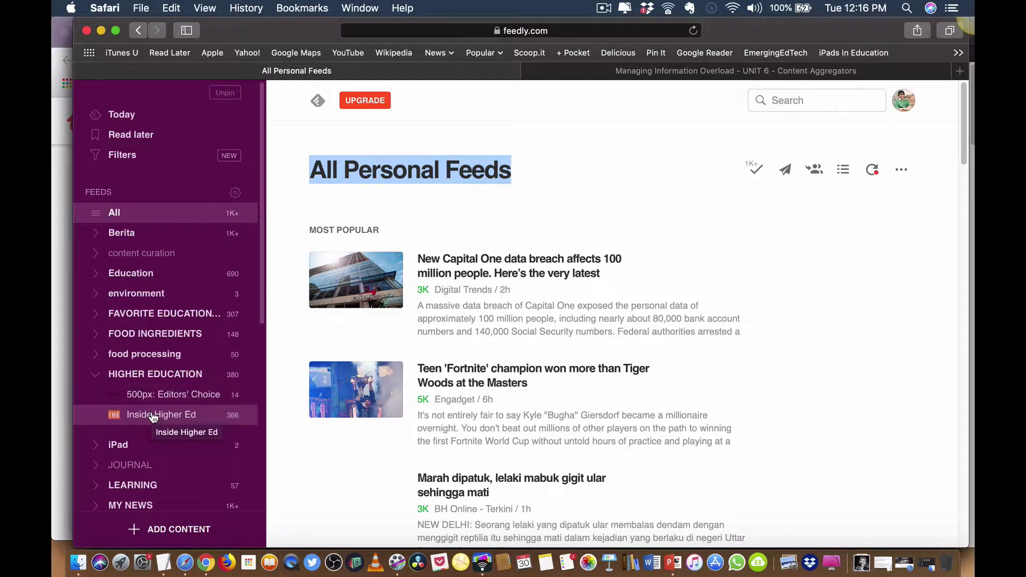
click(96, 374)
click(98, 336)
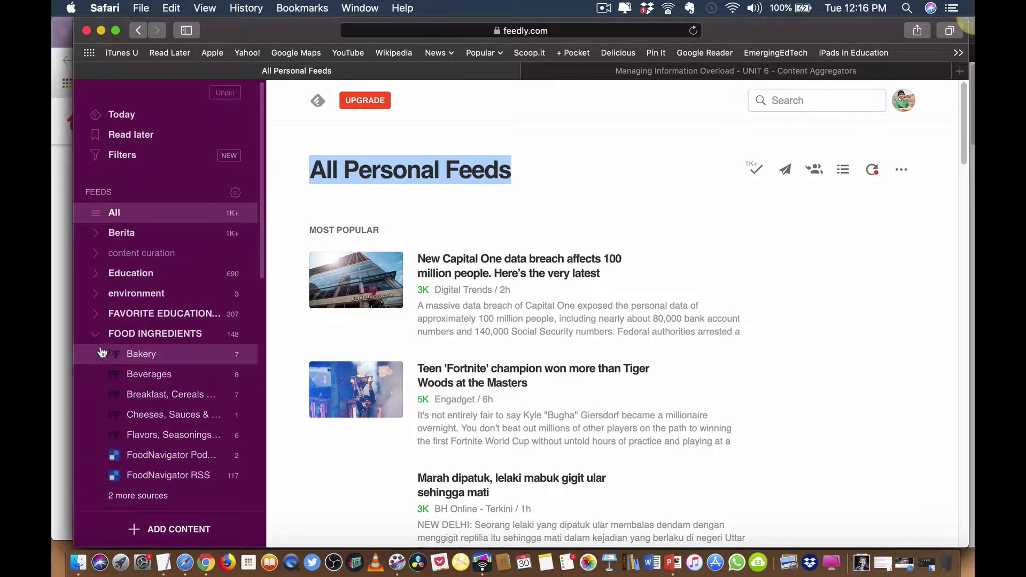
click(131, 334)
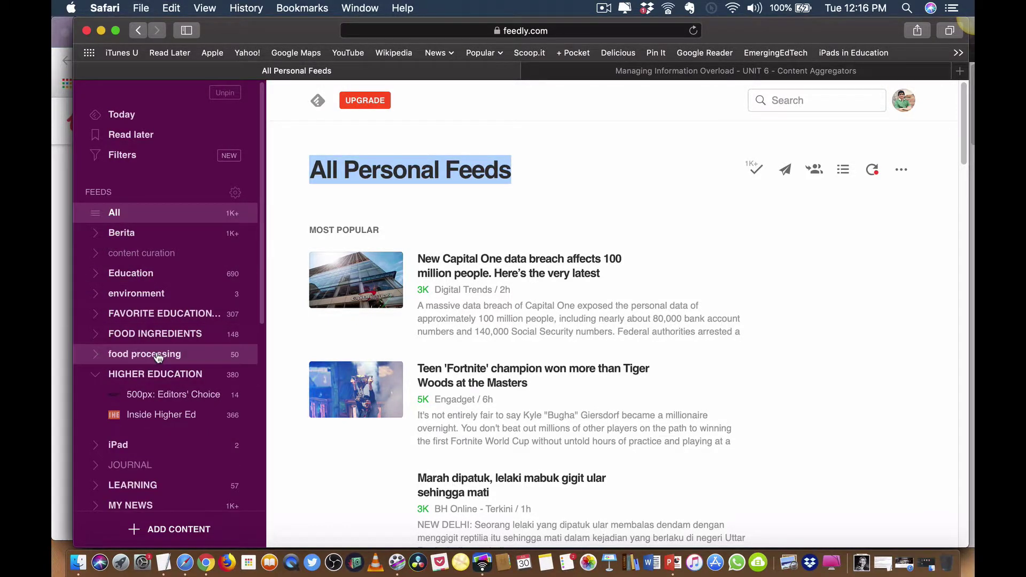
Show all sources in the News category, including the additional ones, and skim further through the All Personal Feeds articles
scroll(156, 355, down, 5)
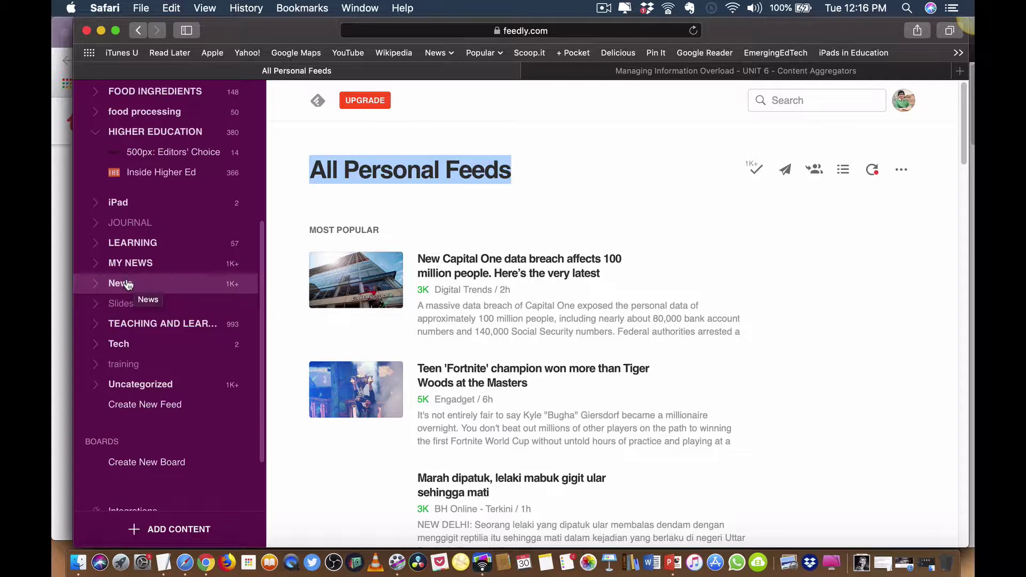
click(98, 289)
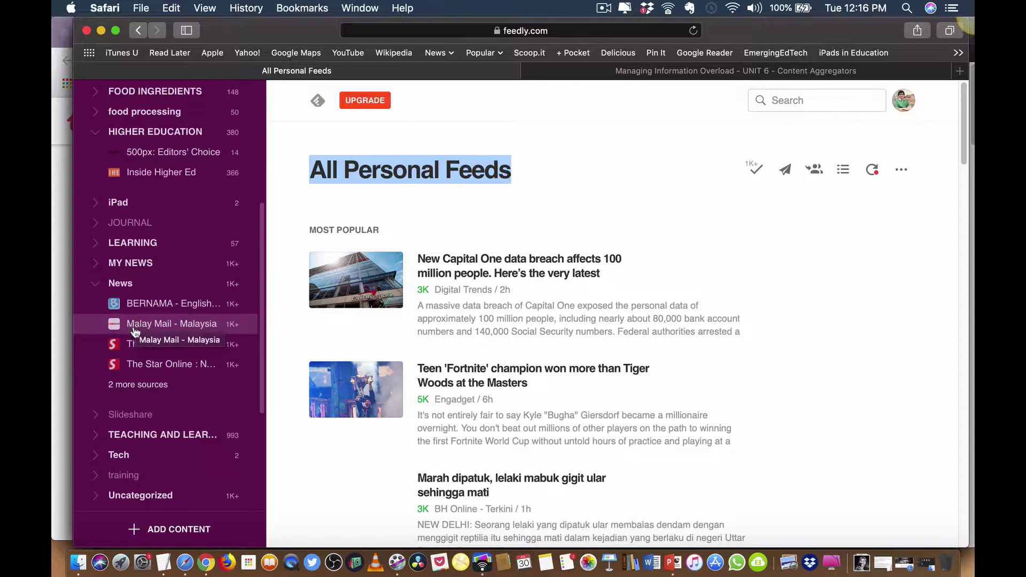
click(124, 385)
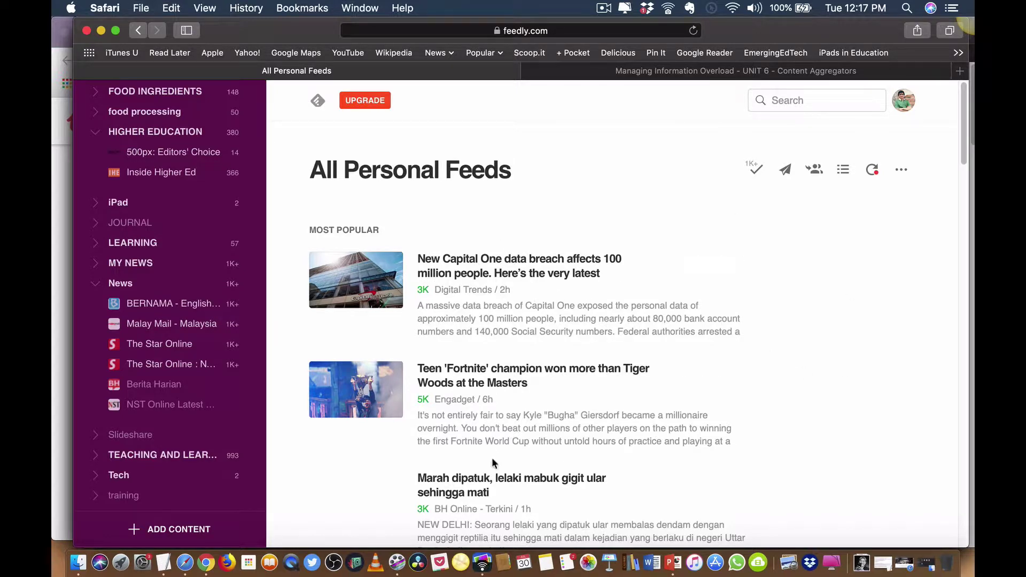
scroll(491, 458, down, 7)
scroll(480, 388, down, 16)
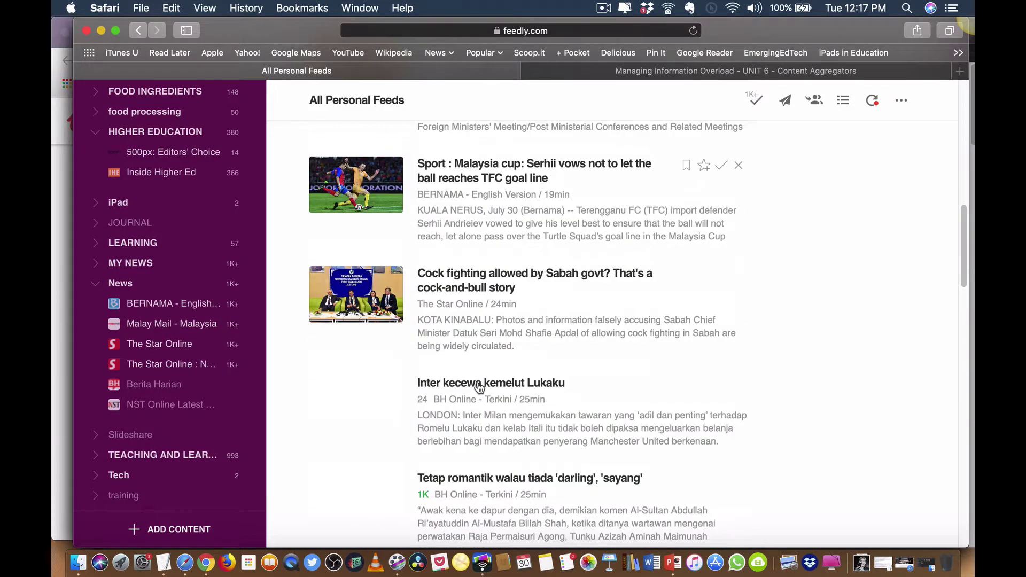
scroll(480, 388, down, 12)
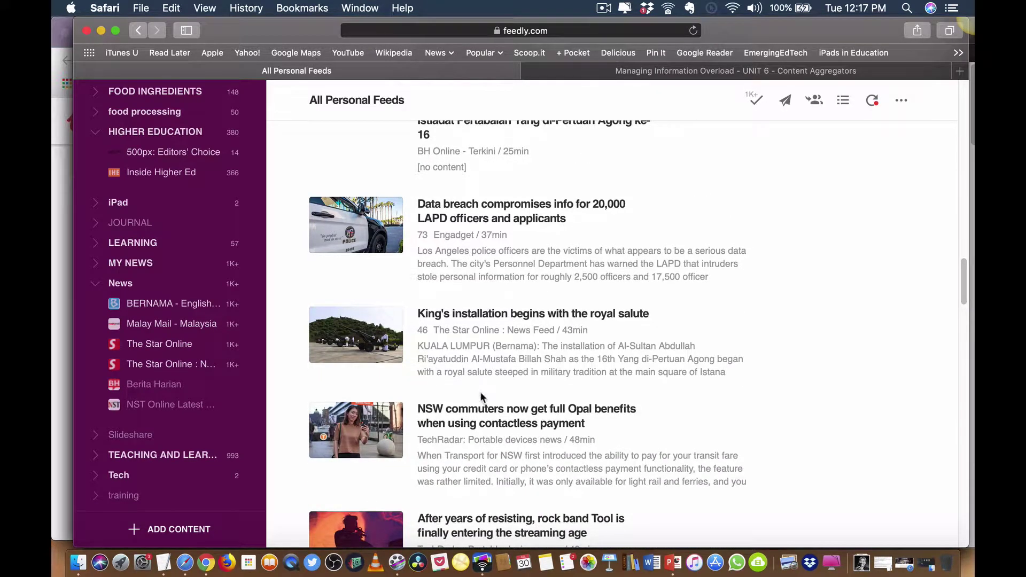
scroll(480, 392, down, 1)
scroll(537, 385, down, 3)
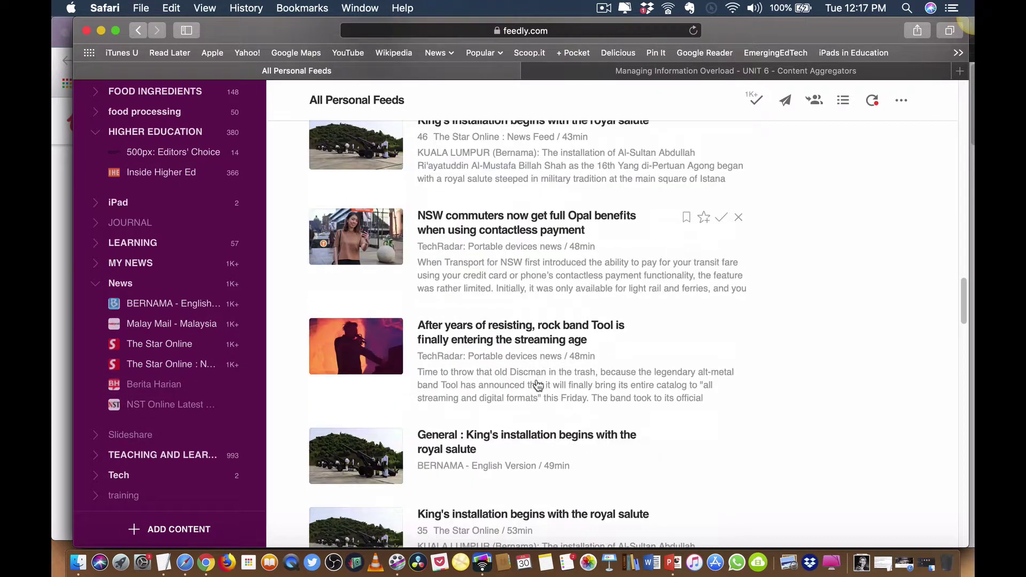
Collapse the News and HIGHER EDUCATION feed categories
click(99, 284)
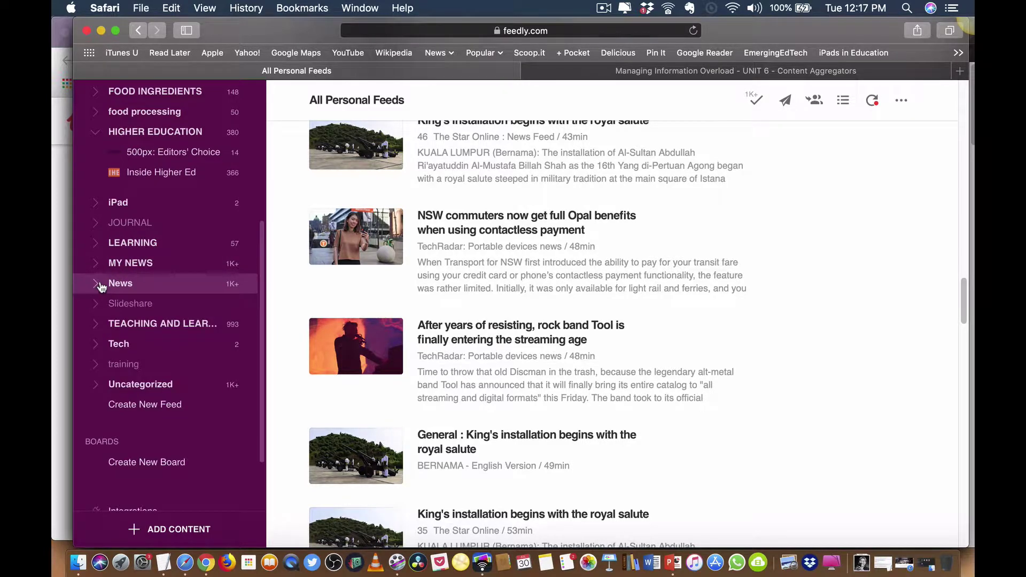
scroll(138, 270, up, 2)
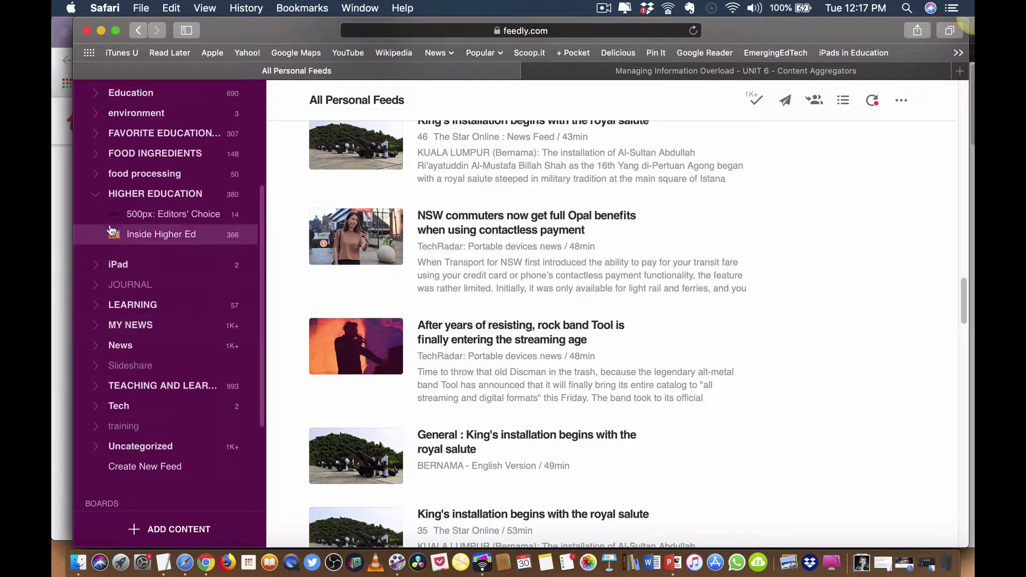
click(97, 194)
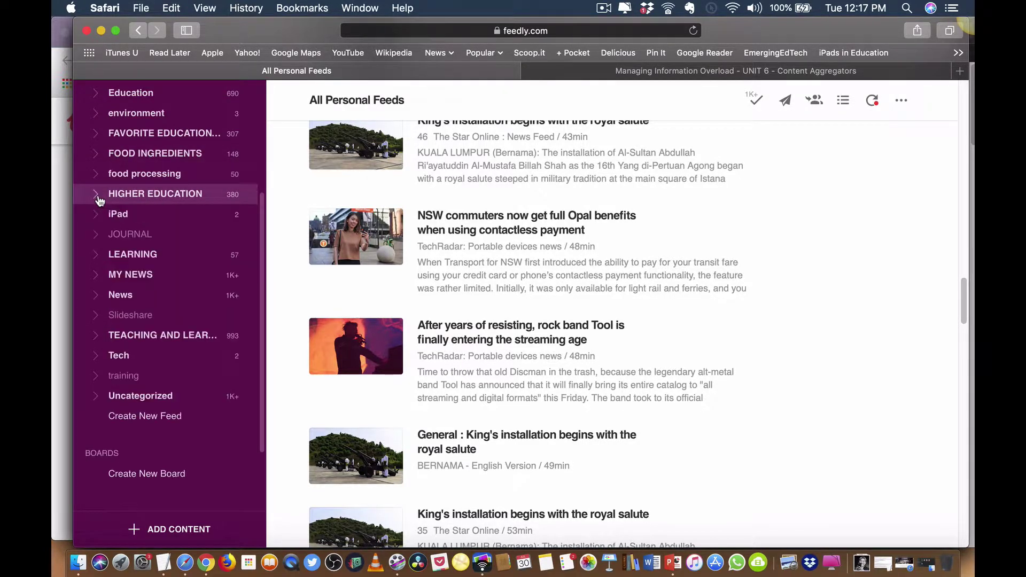
scroll(177, 326, up, 5)
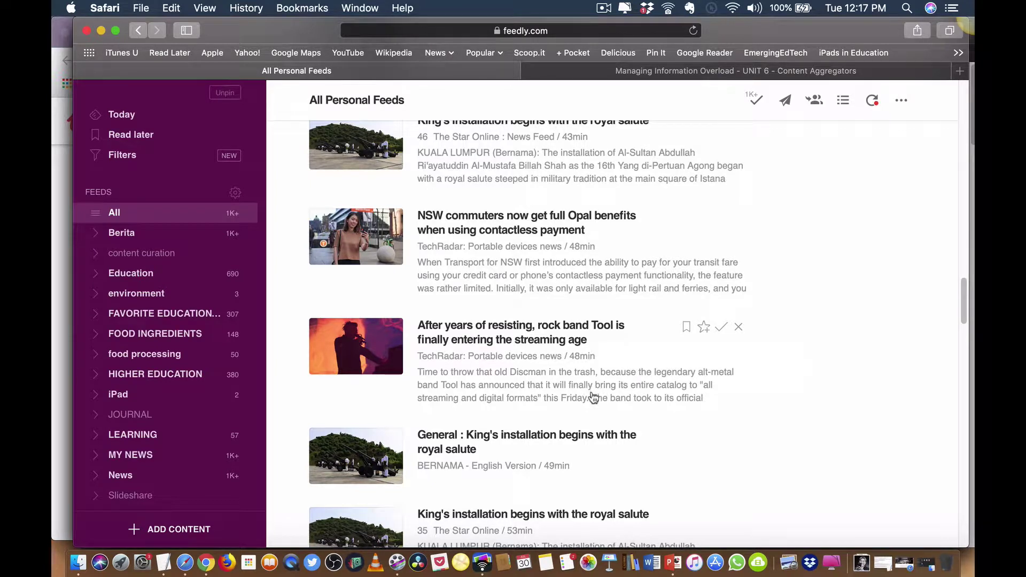
Log out of the current Feedly account
scroll(588, 400, up, 3)
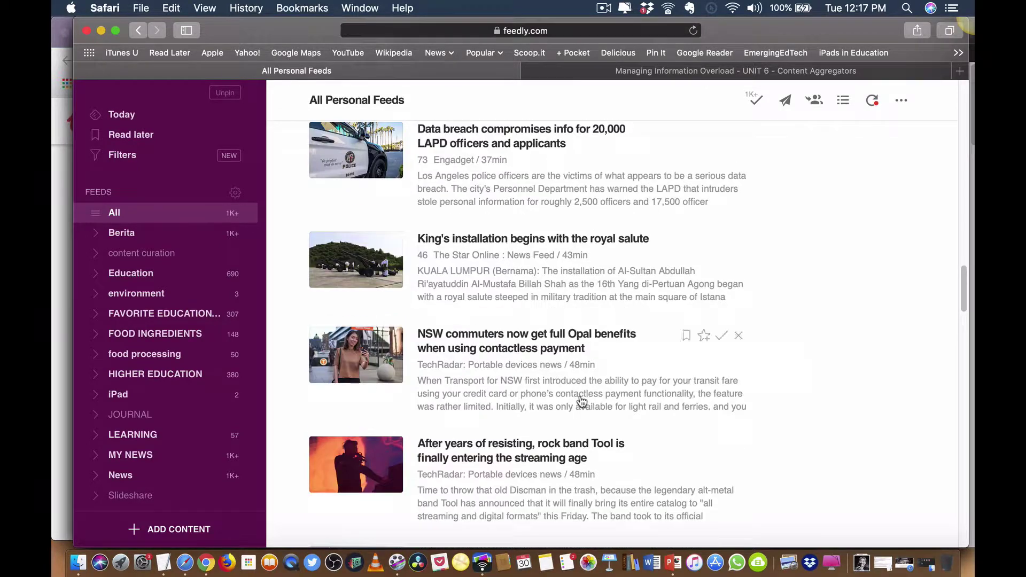
scroll(656, 366, up, 3)
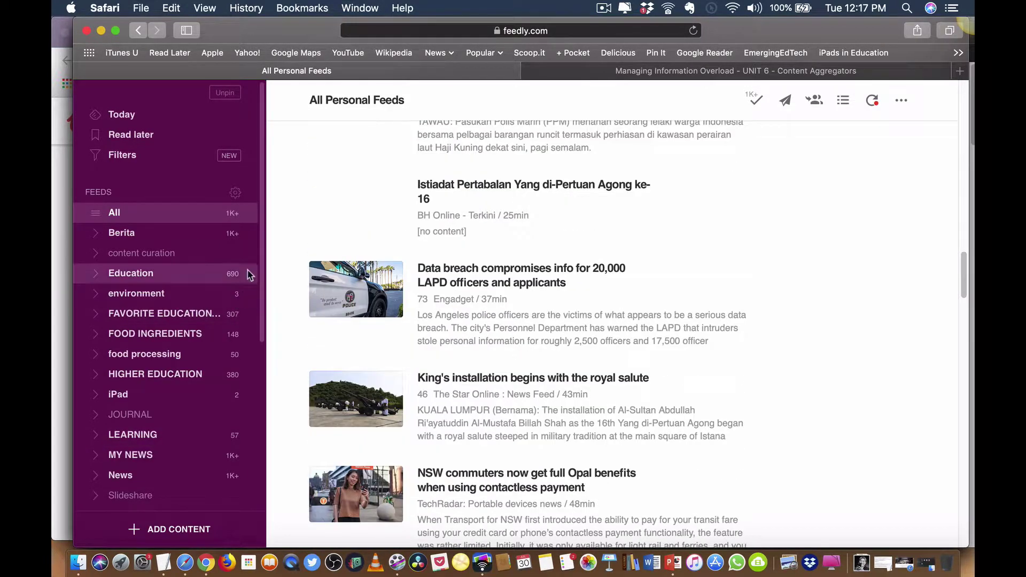
scroll(671, 296, up, 10)
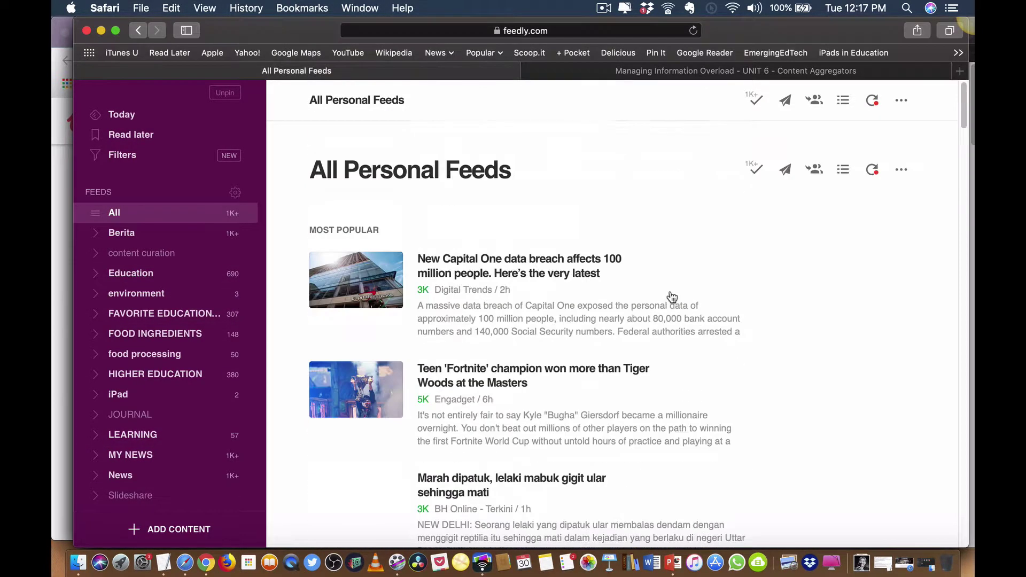
click(903, 100)
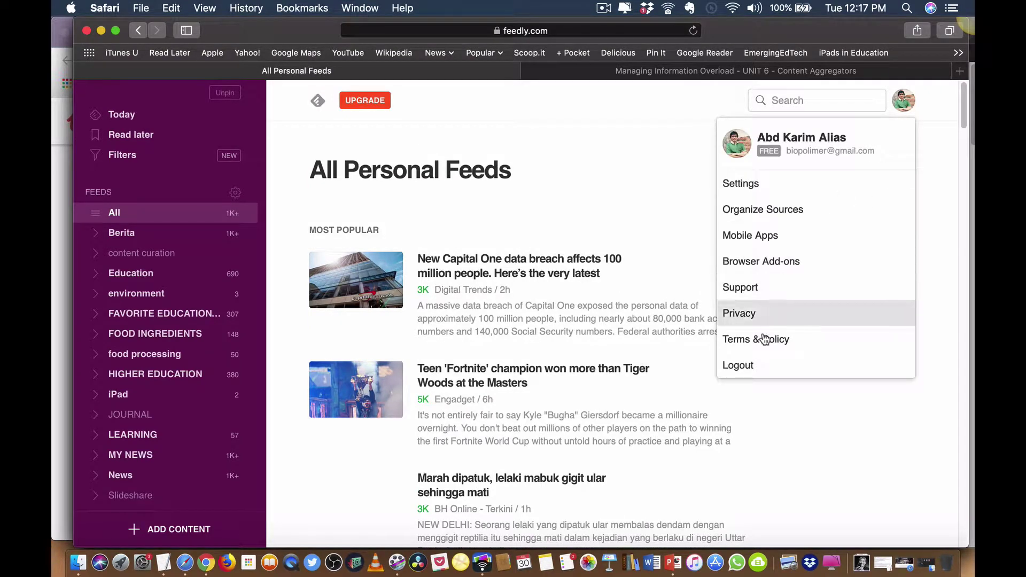
click(750, 365)
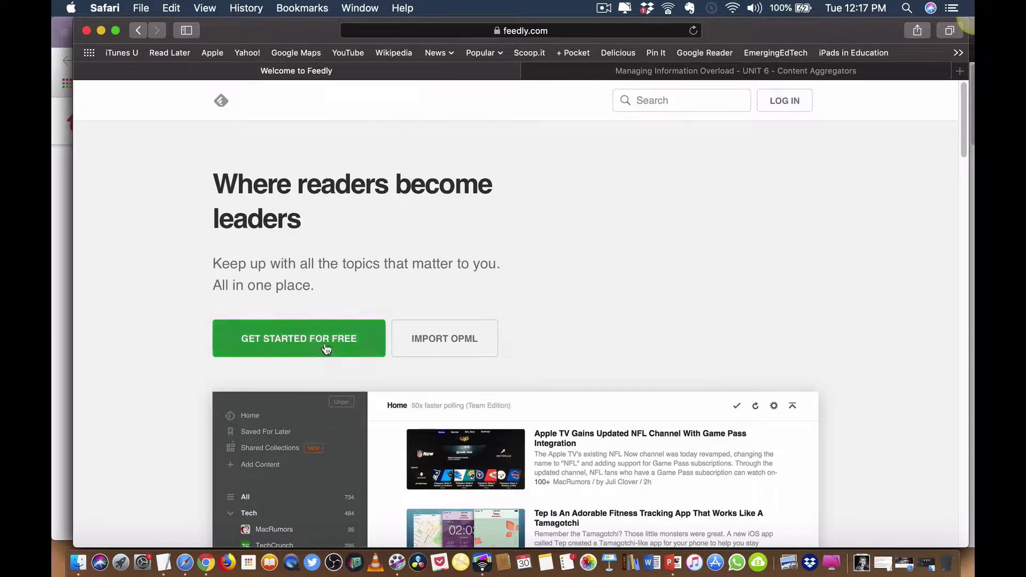
Look over the Feedly welcome page and start the free sign-up
scroll(615, 298, down, 3)
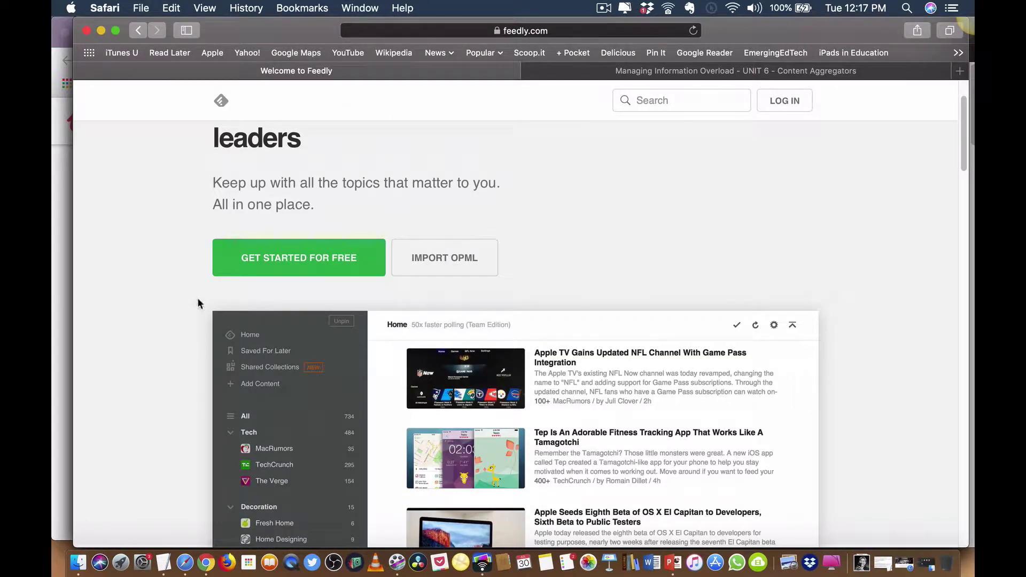
scroll(198, 300, down, 3)
scroll(198, 301, up, 3)
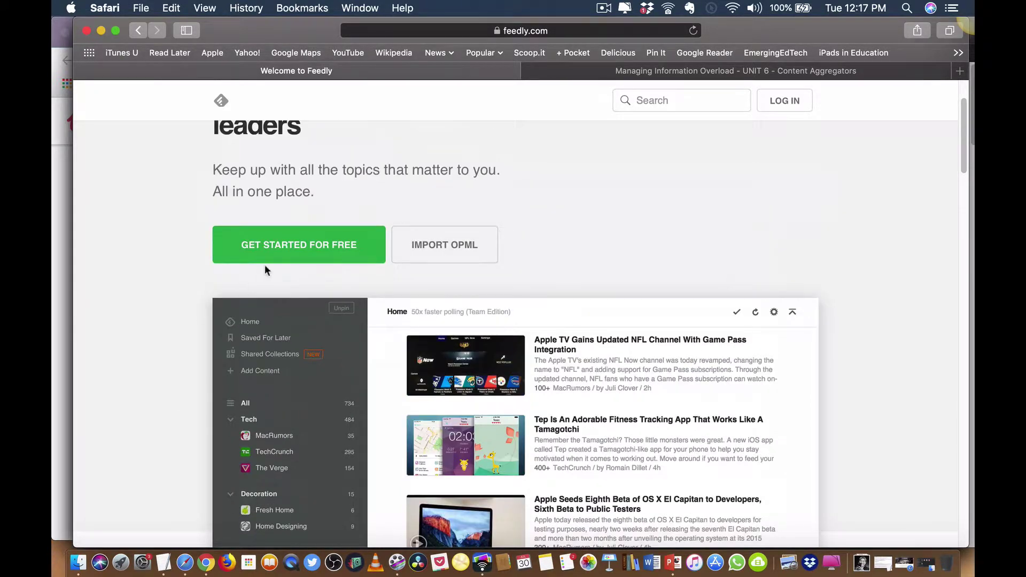
click(289, 247)
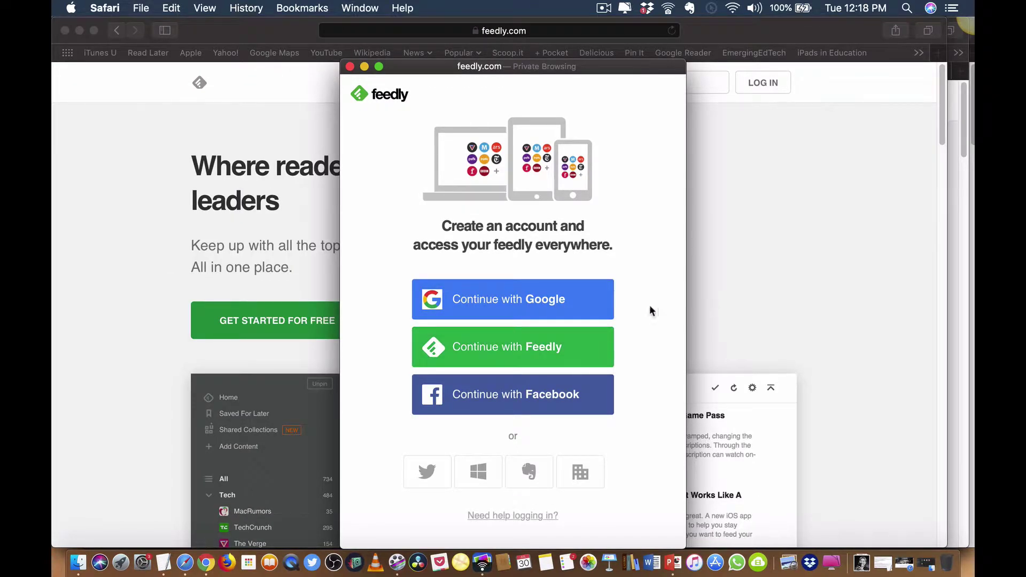
Continue with Google, entering the account's e-mail address and password to sign in to Feedly
click(504, 309)
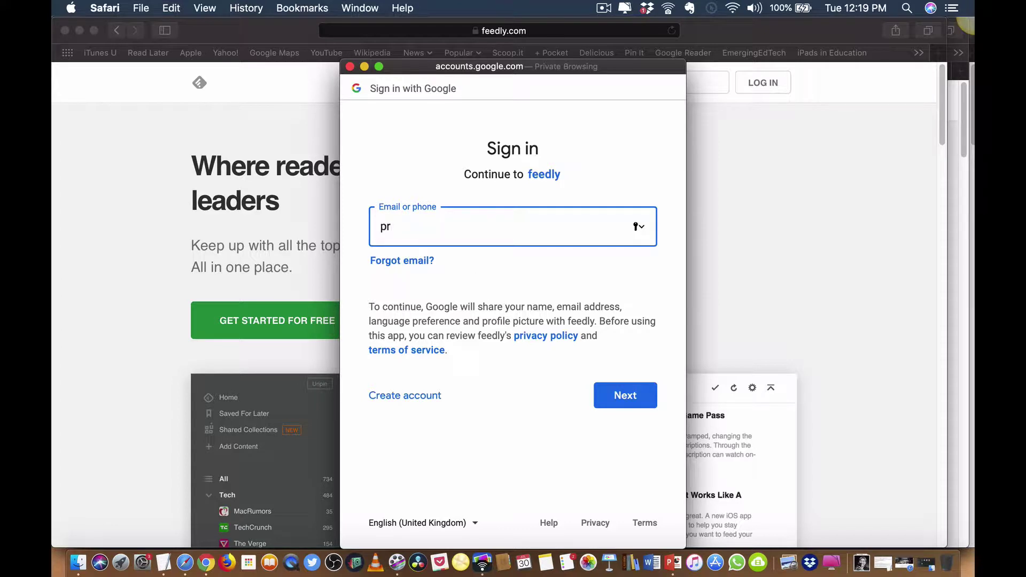
key(Return)
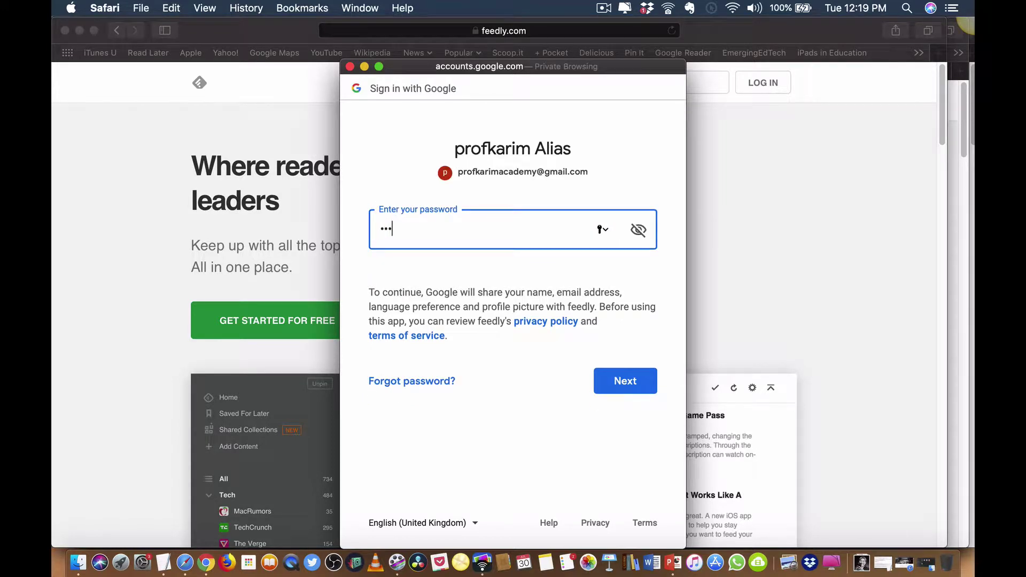
click(620, 381)
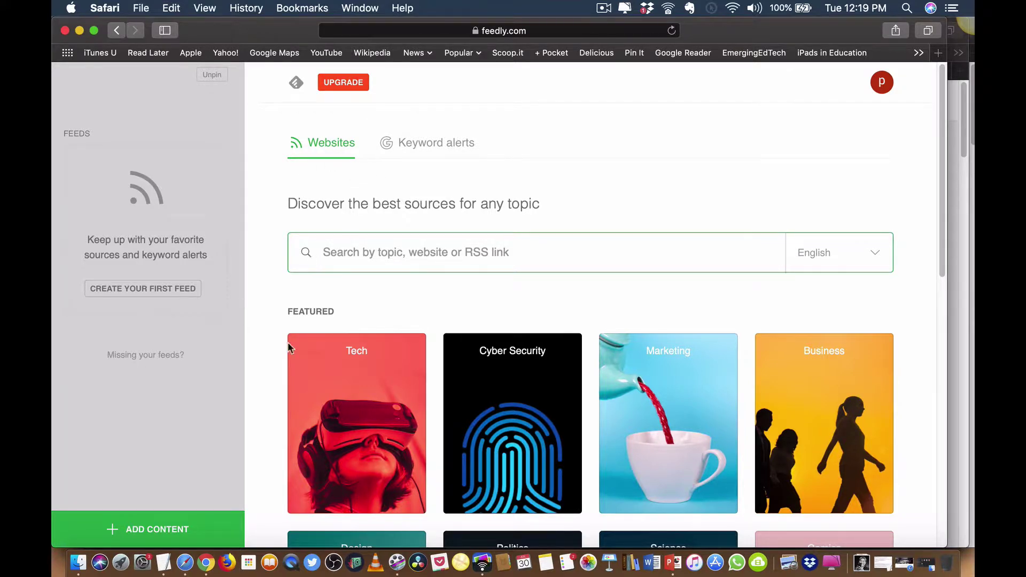
Search the website sources for "the star online"
scroll(427, 342, down, 7)
scroll(426, 342, up, 7)
text(the)
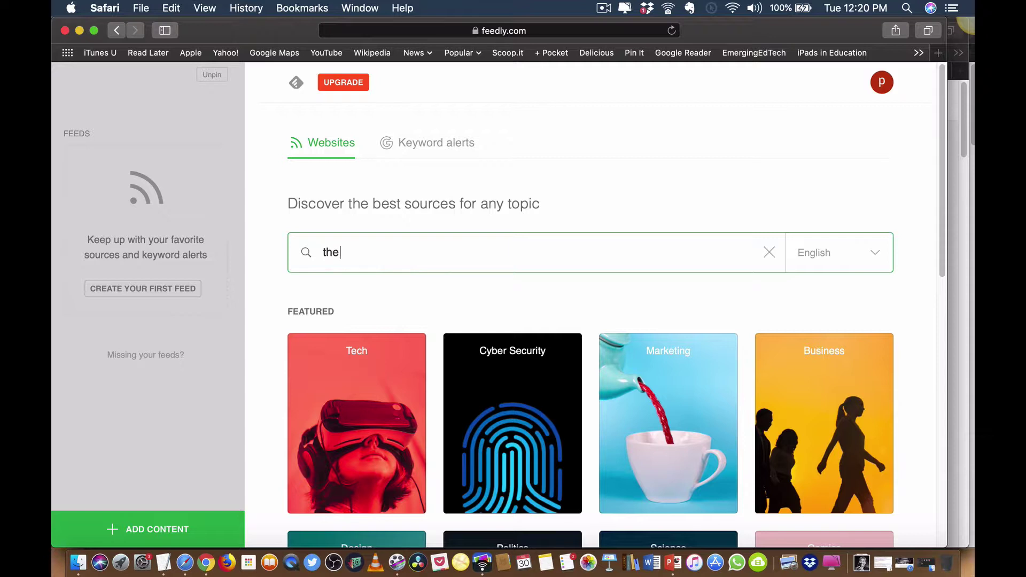
text( star pn)
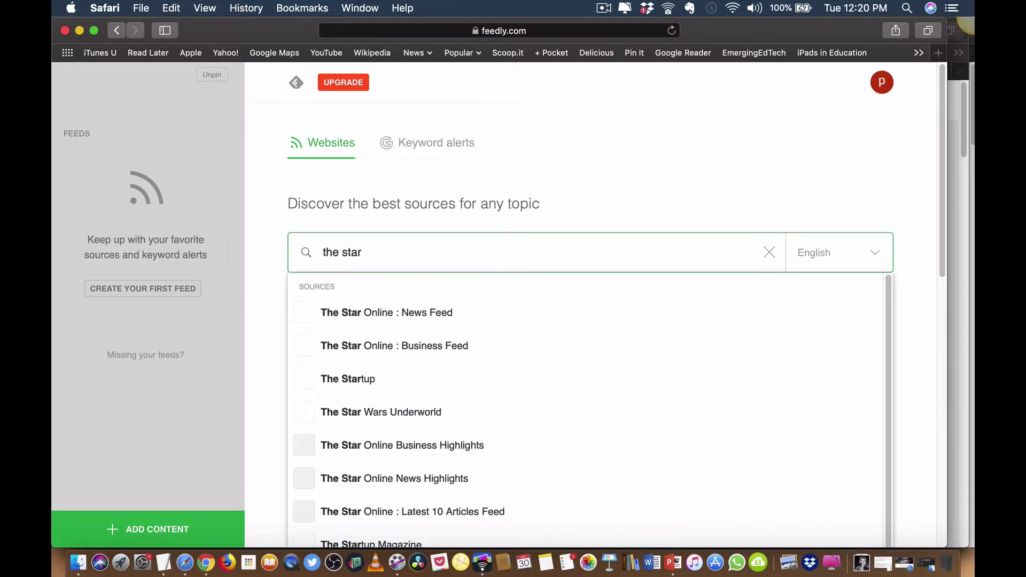
text(line)
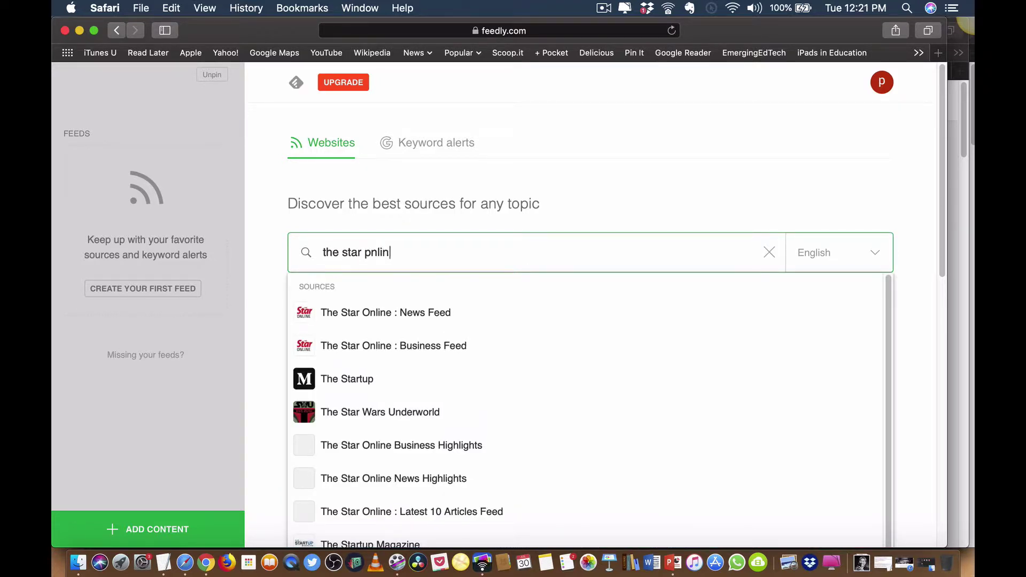
key(BackSpace)
key(BackSpace)
key(BackSpace)
key(BackSpace)
key(BackSpace)
key(BackSpace)
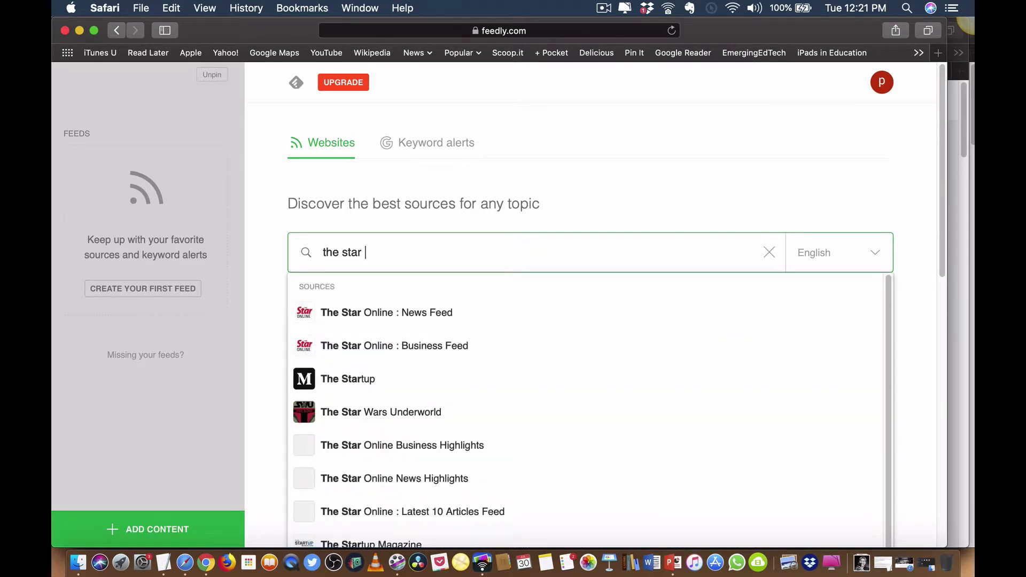
text(online)
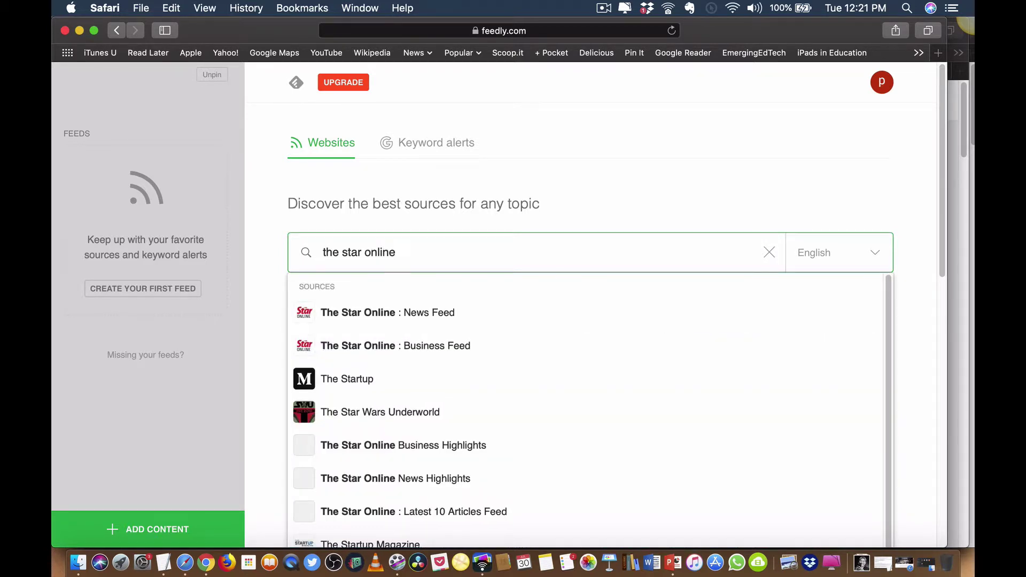
key(Return)
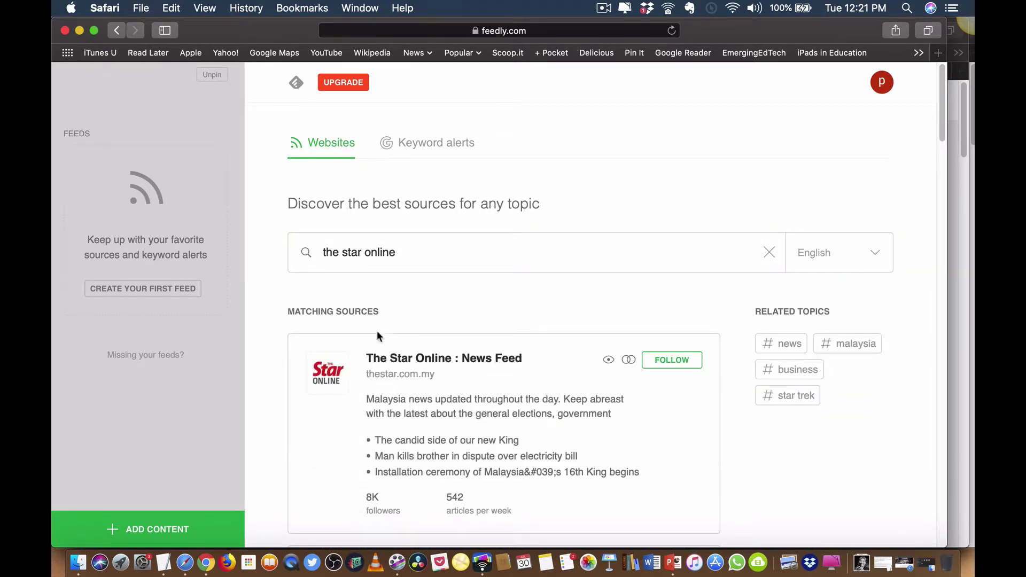
Look through the matching The Star Online sources, comparing their descriptions, follower counts and articles per week
scroll(415, 380, down, 3)
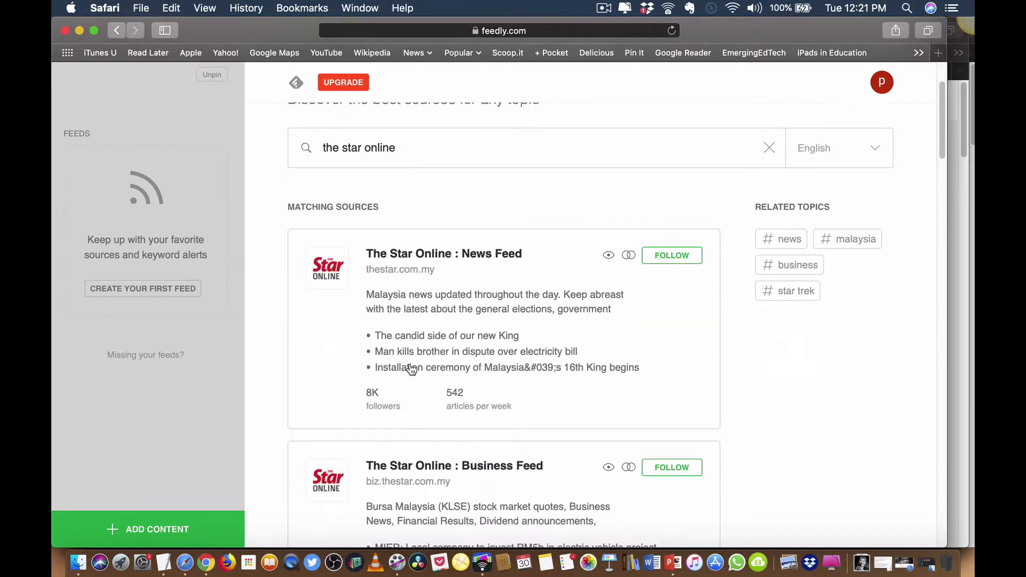
scroll(486, 302, down, 5)
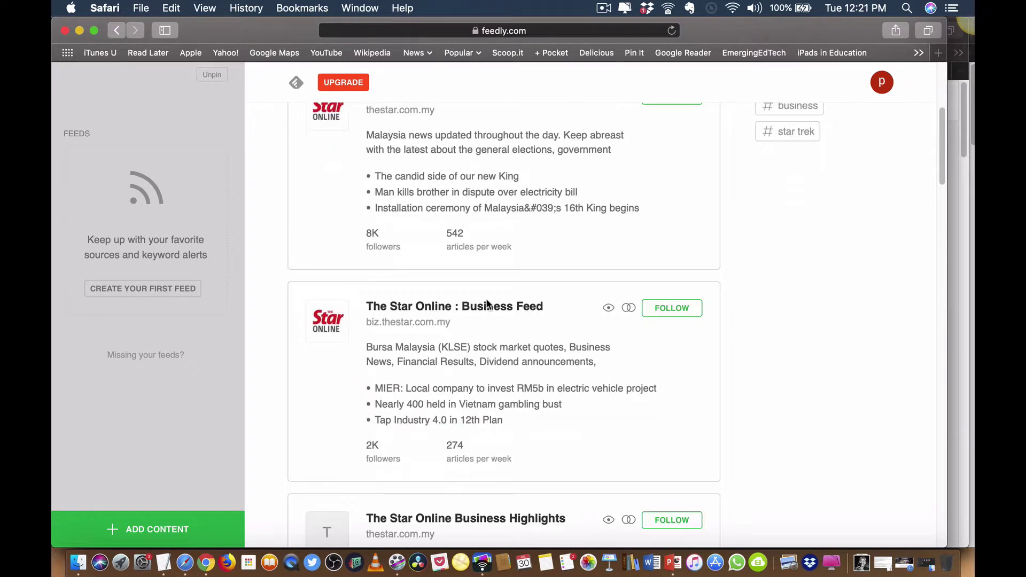
scroll(487, 305, down, 15)
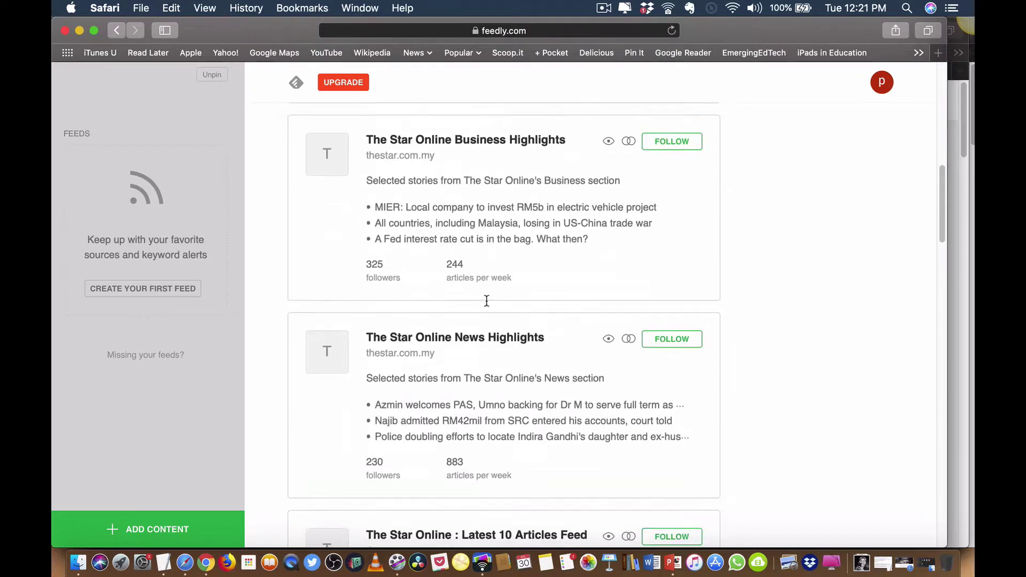
scroll(486, 300, down, 20)
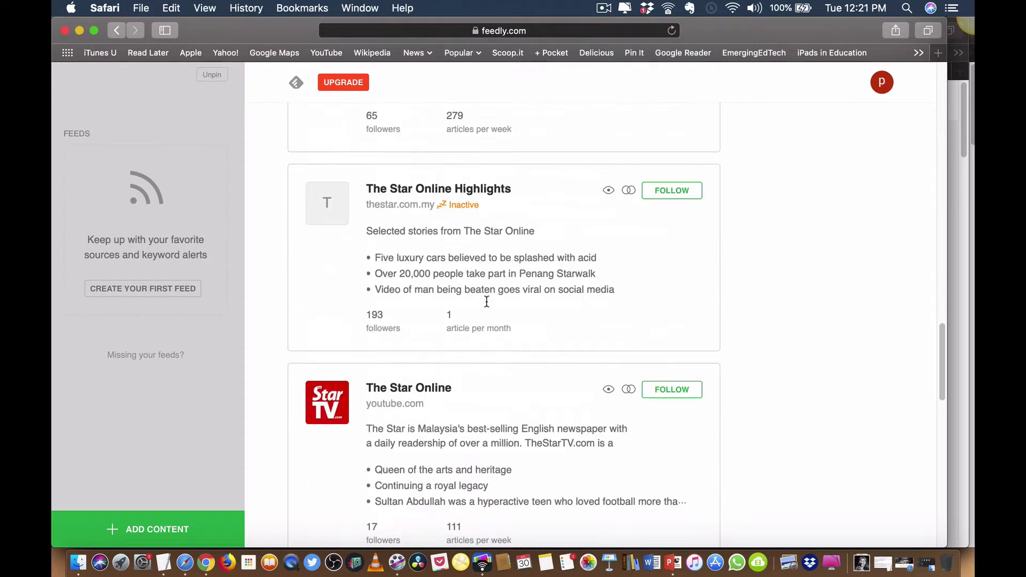
scroll(486, 301, up, 20)
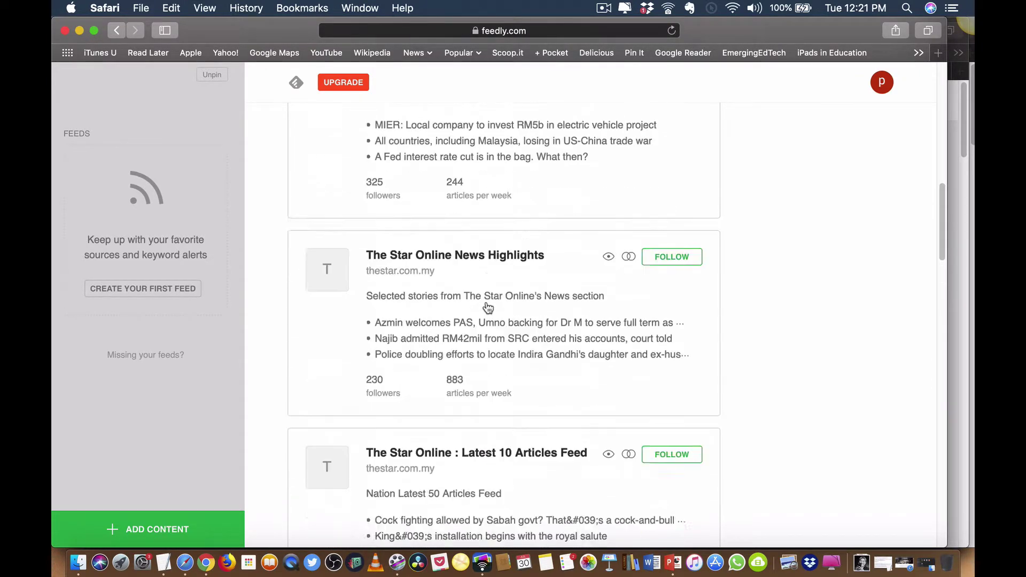
scroll(486, 300, up, 12)
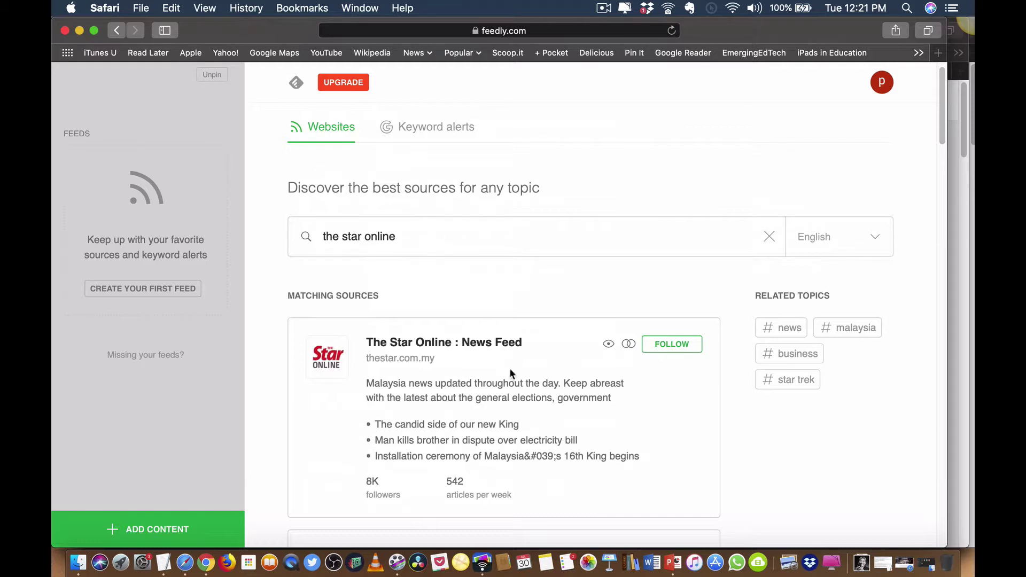
scroll(561, 406, down, 3)
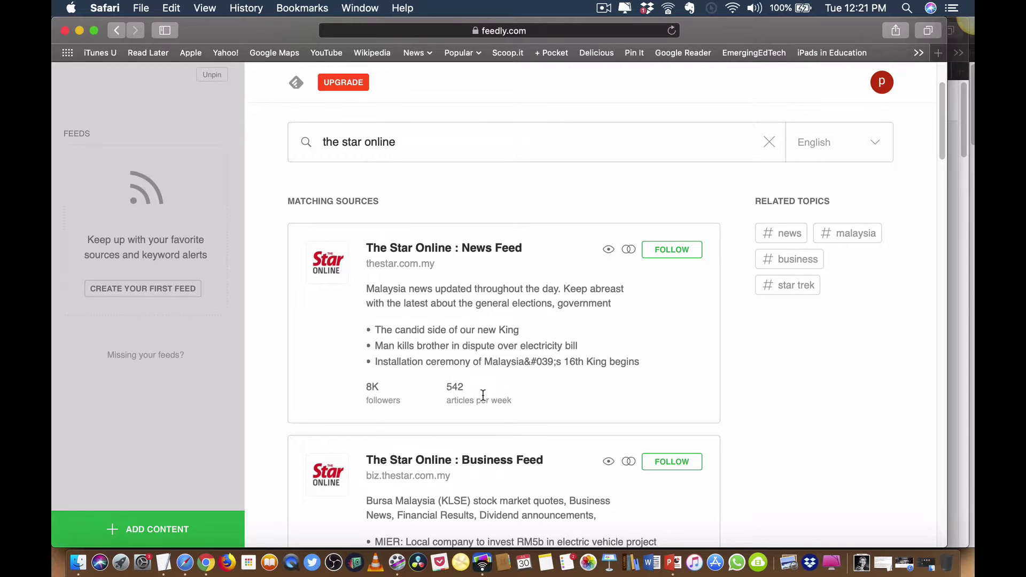
scroll(472, 413, down, 3)
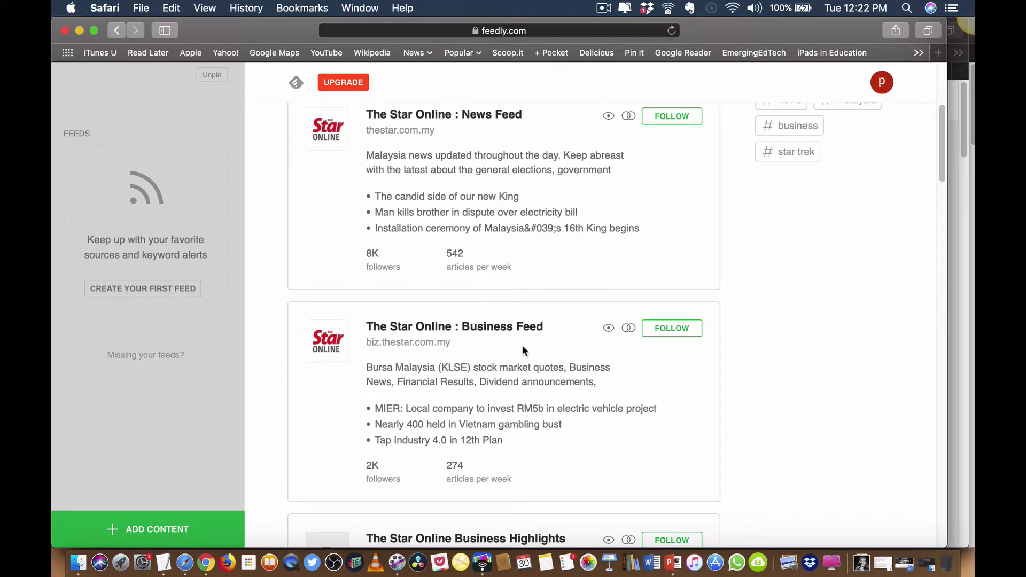
Follow The Star Online : Business Feed, placing it in a new feed named NATIONAL NEWS
click(672, 333)
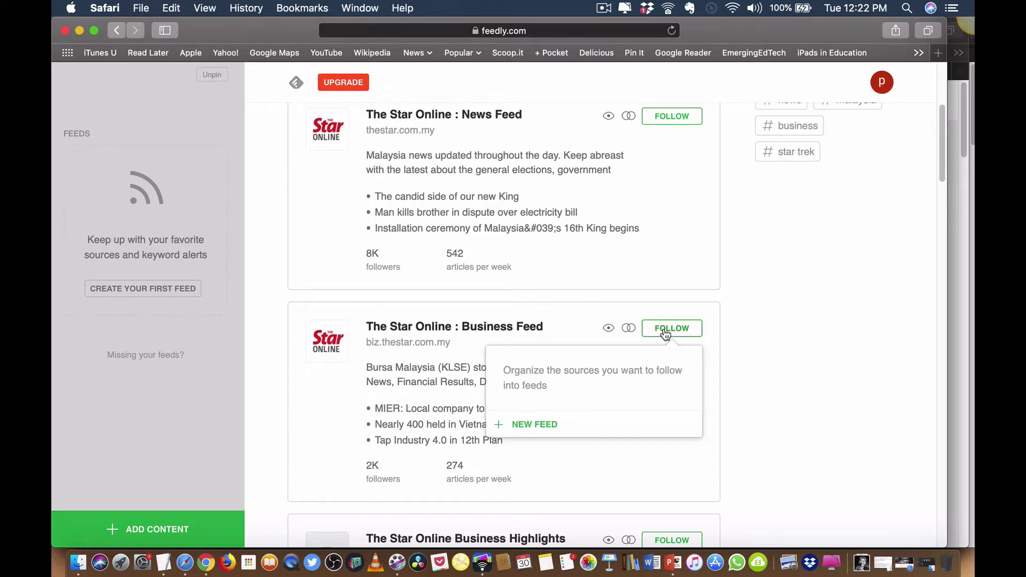
click(530, 428)
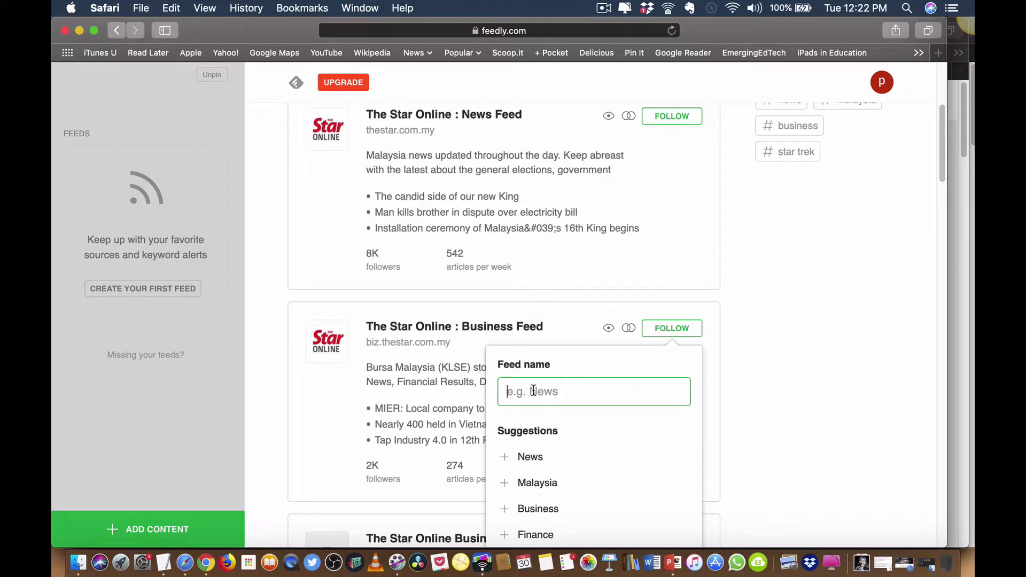
text(NE)
key(BackSpace)
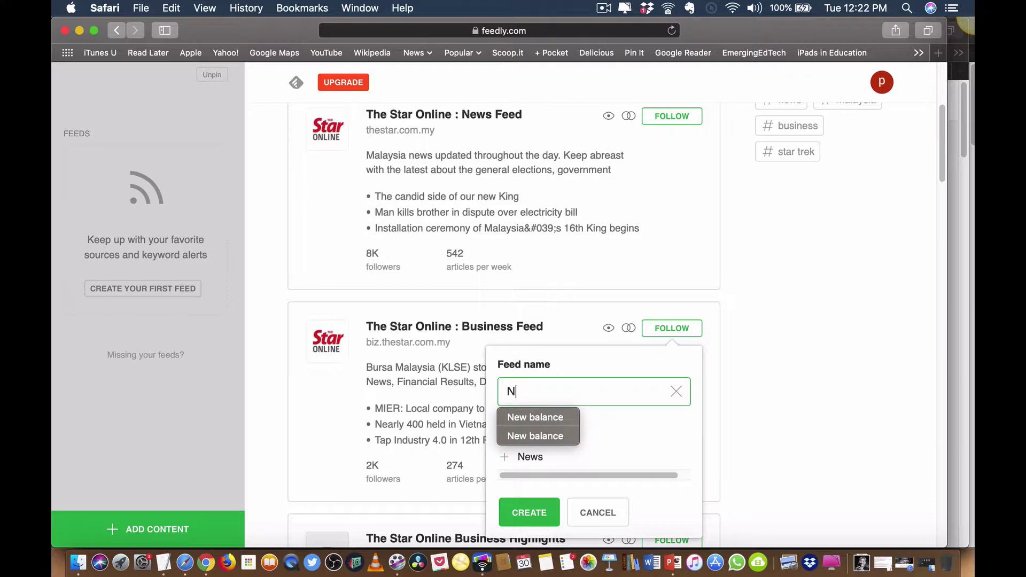
key(BackSpace)
text(LO)
key(BackSpace)
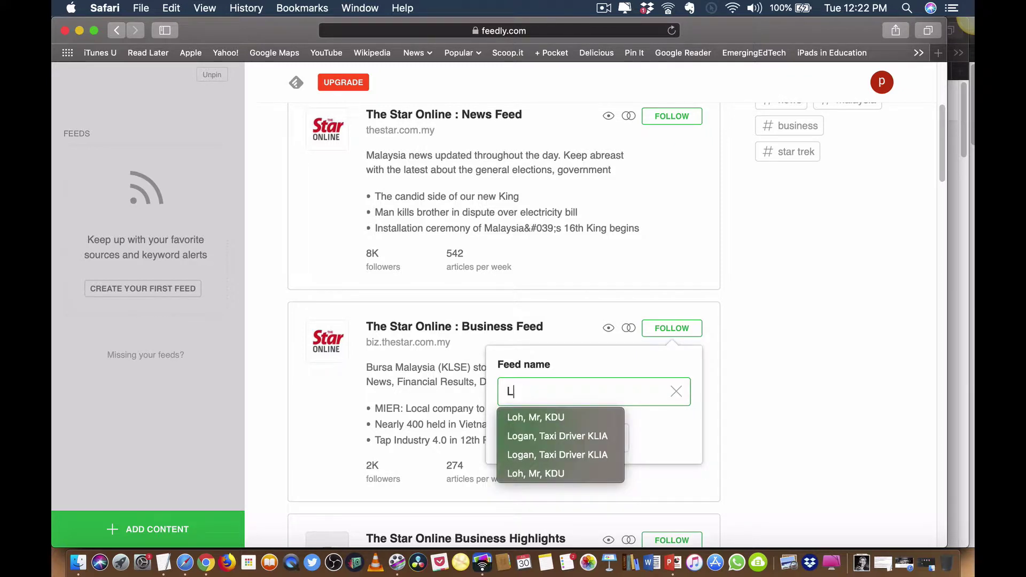
key(BackSpace)
text(NATIONAL NEWS)
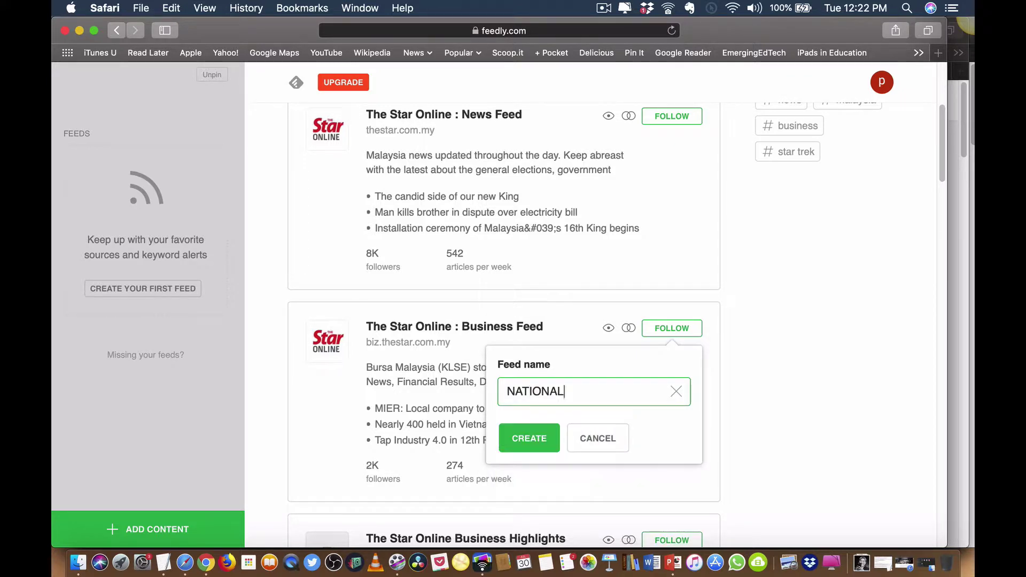
click(526, 443)
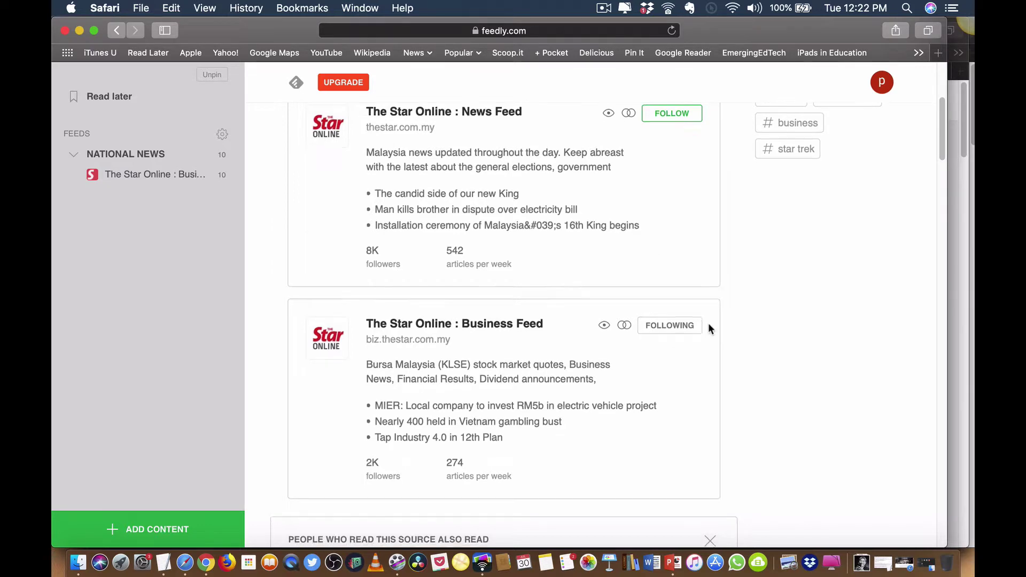
Follow The Star Online : News Feed by adding it to the existing NATIONAL NEWS feed
scroll(711, 328, down, 4)
scroll(683, 369, up, 5)
scroll(621, 352, up, 3)
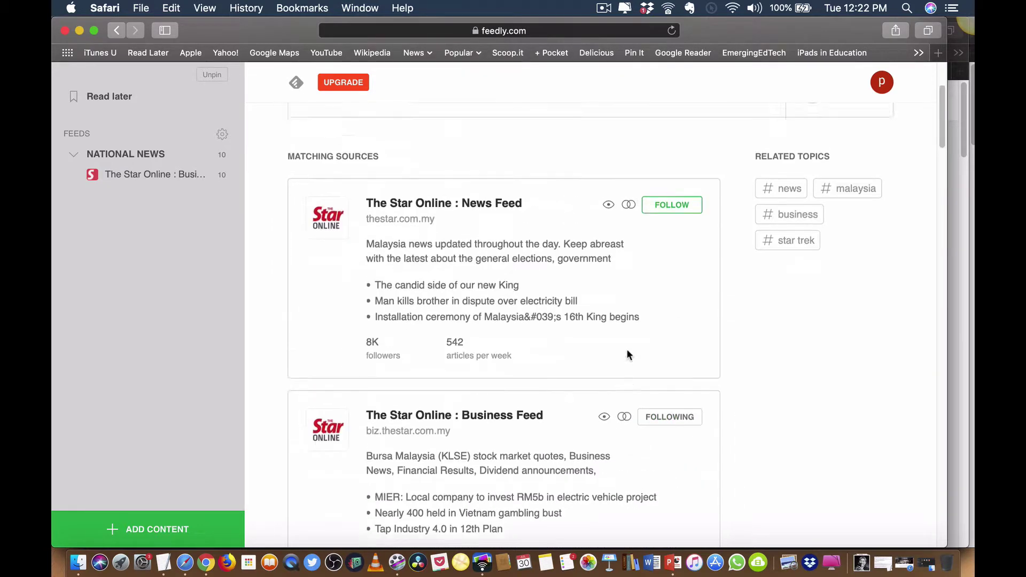
scroll(626, 350, down, 3)
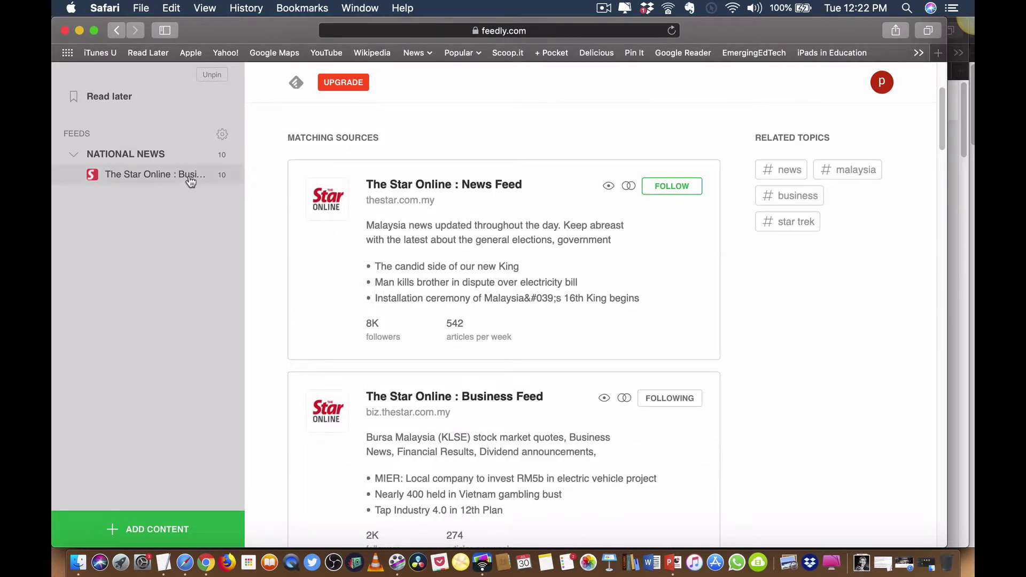
scroll(634, 271, up, 2)
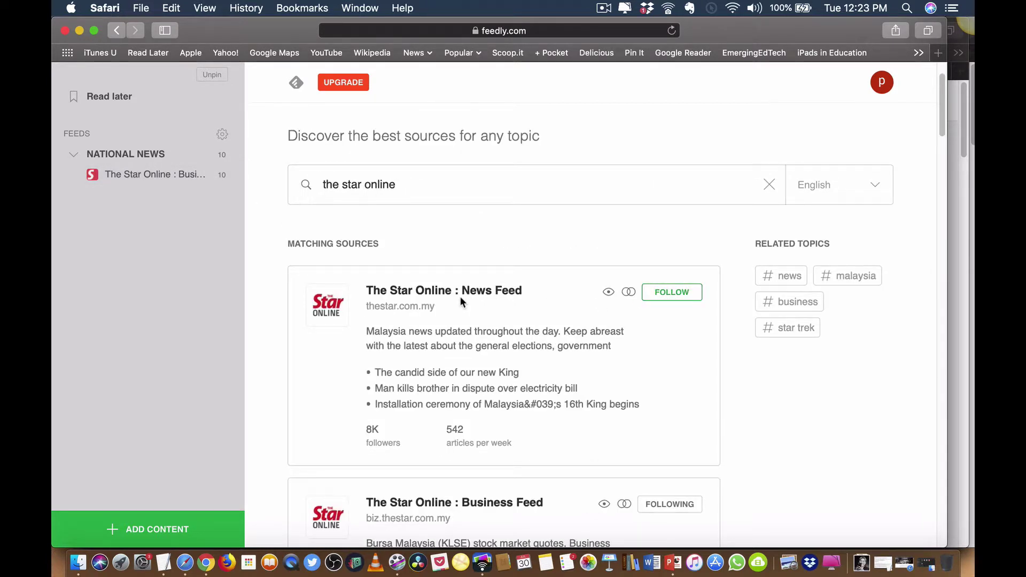
click(663, 297)
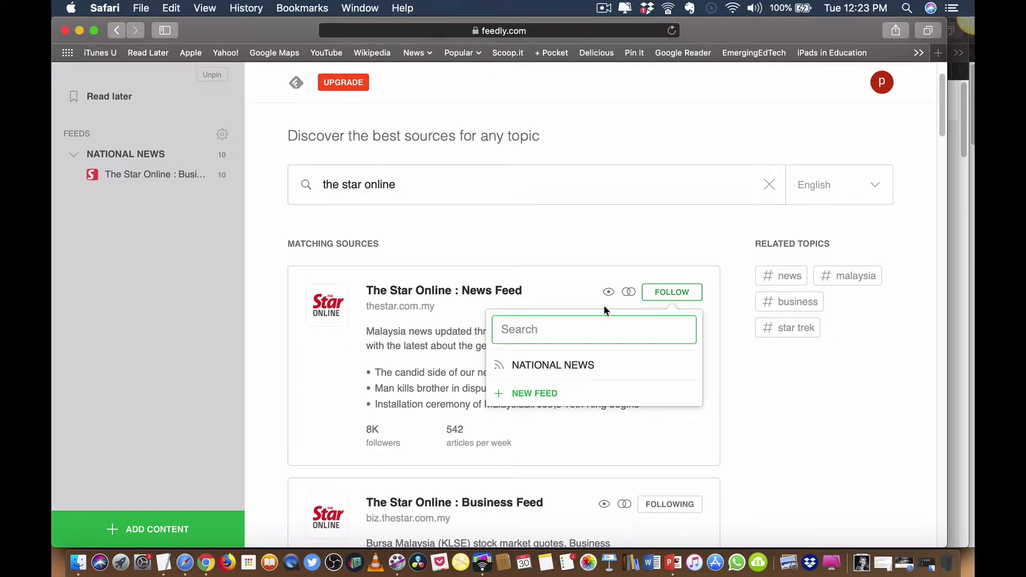
mouse_move(531, 367)
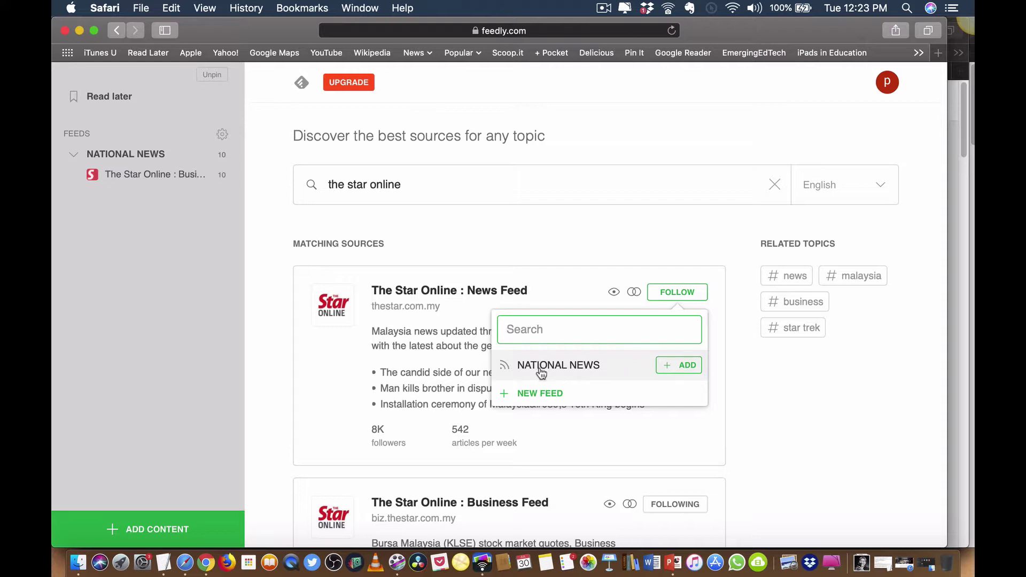
click(672, 369)
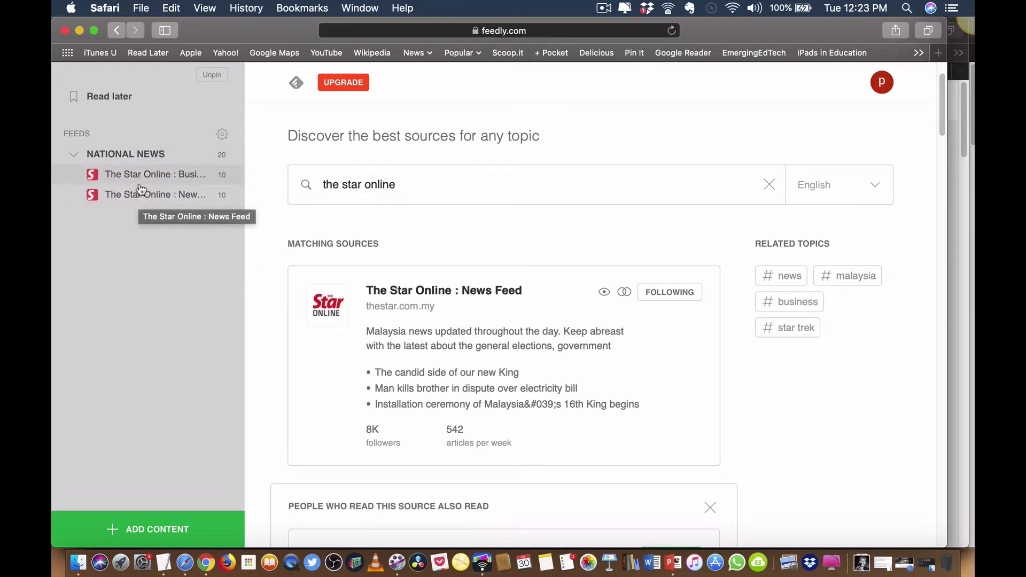
Follow theSun's Local News from the related sources by adding it to the NATIONAL NEWS feed
scroll(599, 348, down, 8)
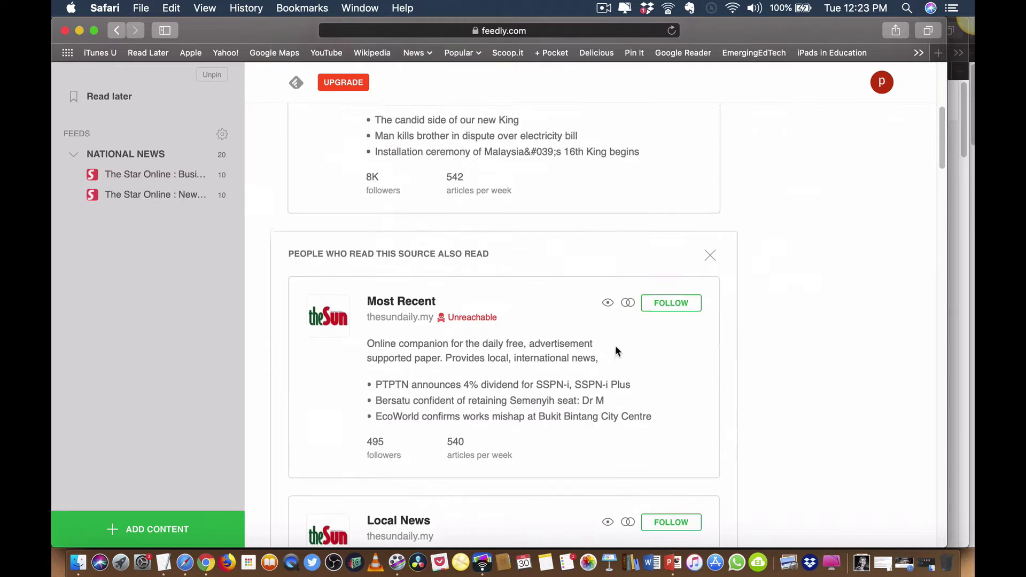
scroll(615, 345, down, 1)
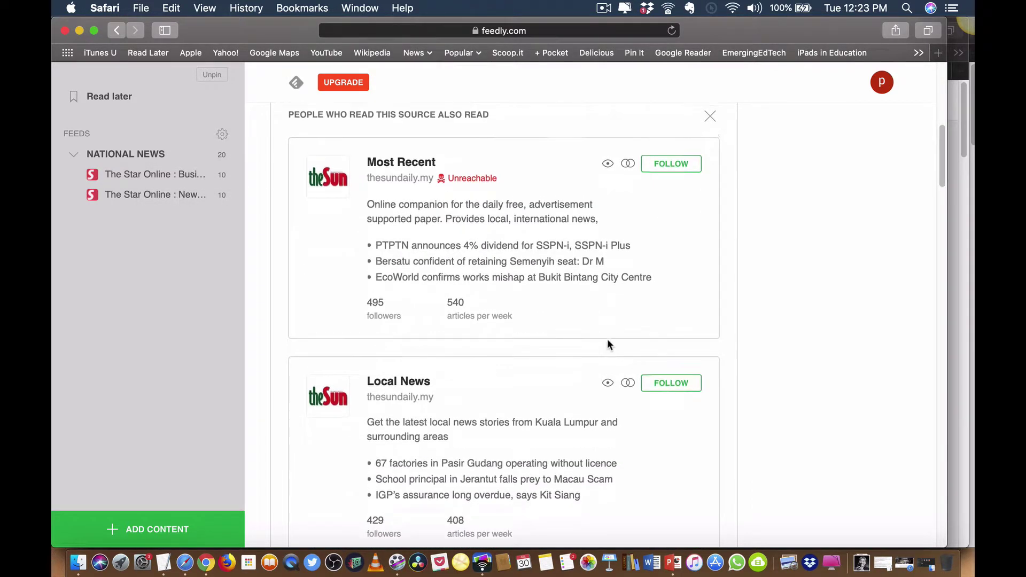
scroll(610, 341, up, 1)
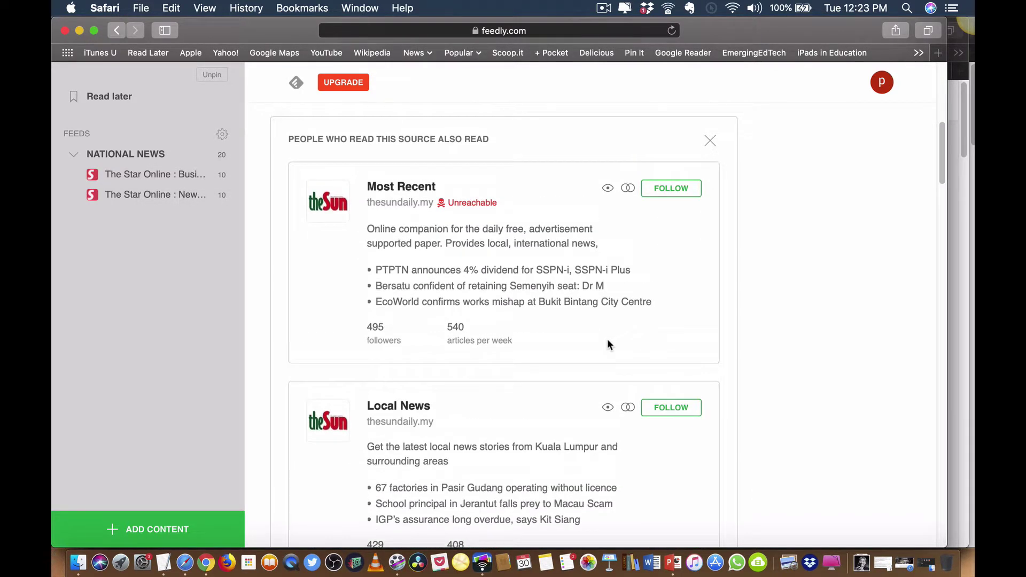
click(663, 412)
mouse_move(522, 483)
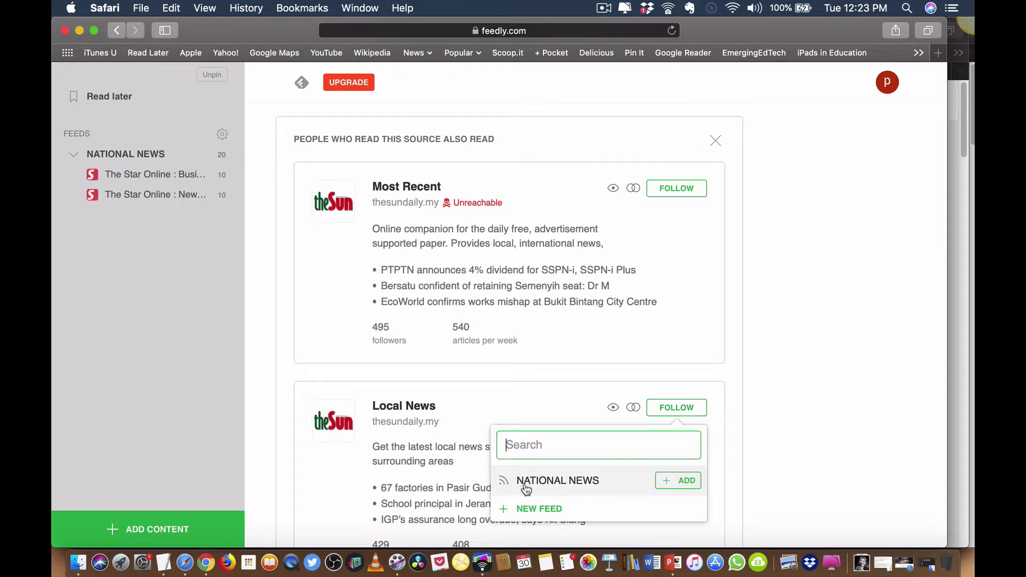
click(673, 484)
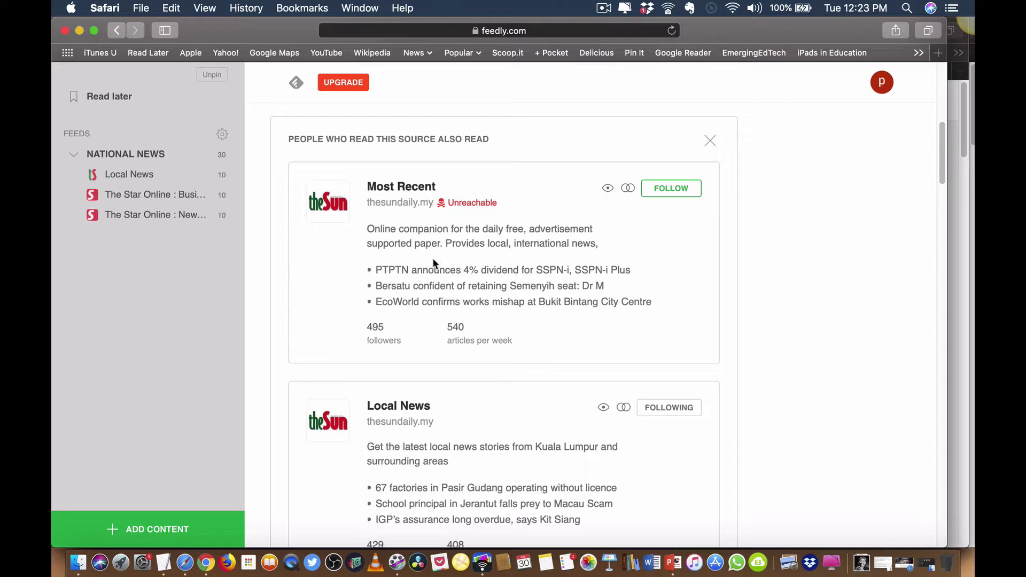
Follow theSun's Most Recent source by adding it to the NATIONAL NEWS feed
scroll(434, 262, up, 5)
scroll(399, 405, up, 4)
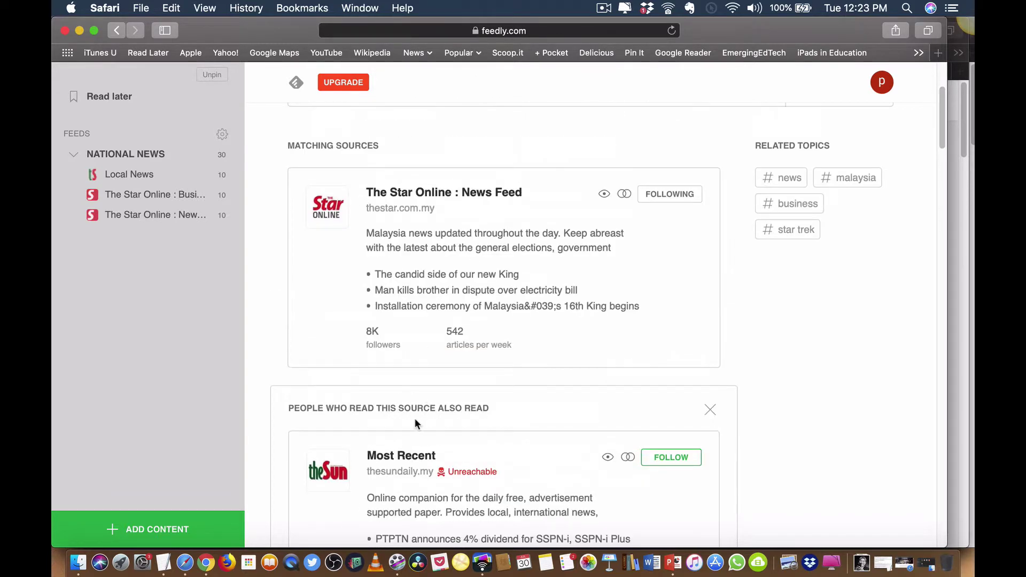
scroll(412, 439, up, 1)
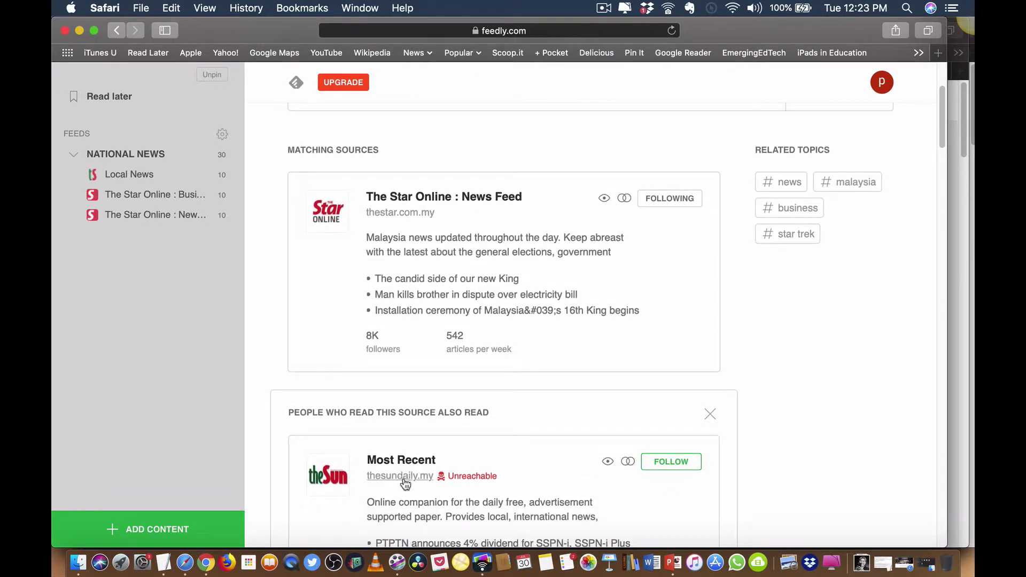
scroll(406, 481, down, 4)
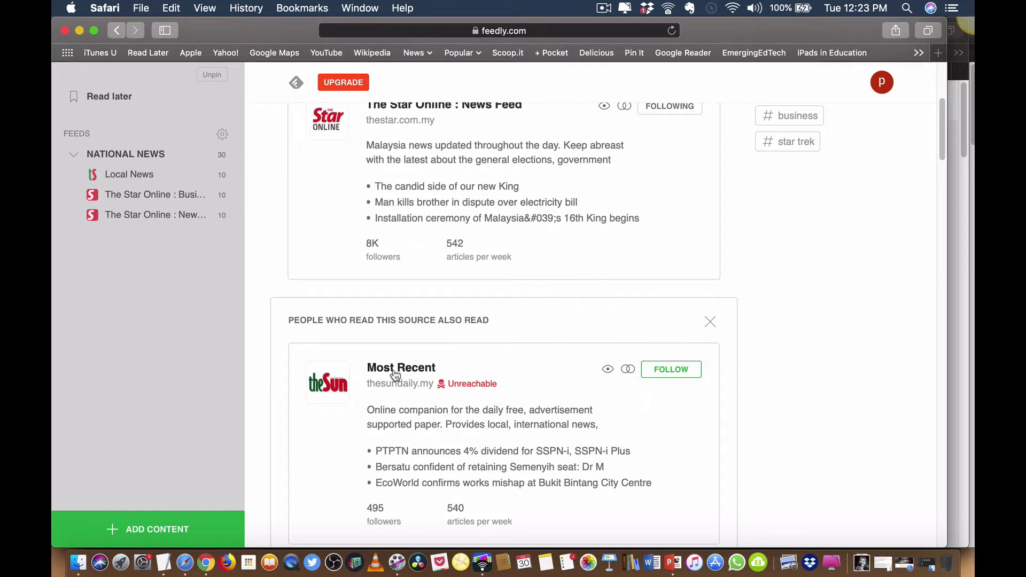
scroll(513, 400, down, 1)
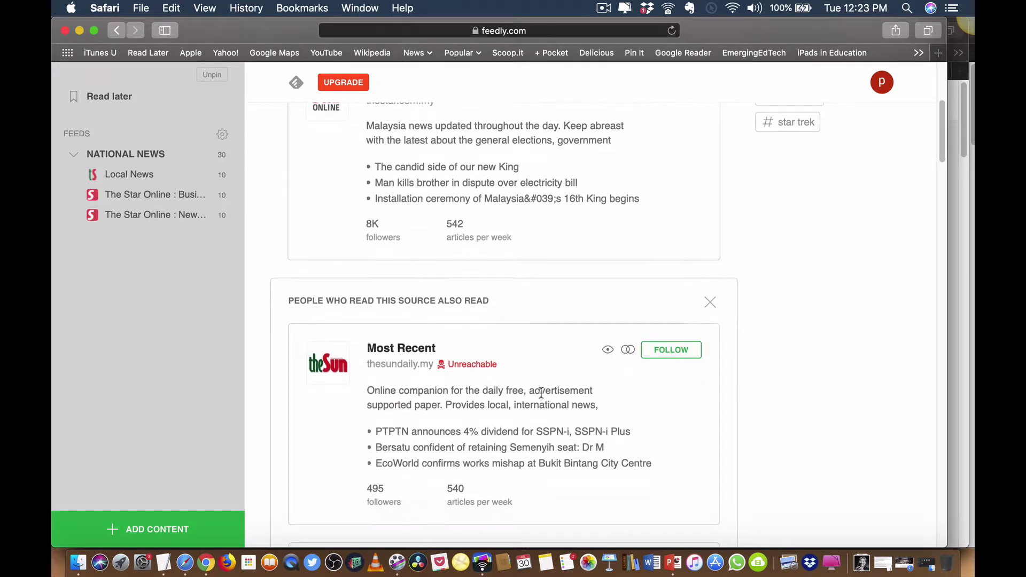
click(670, 354)
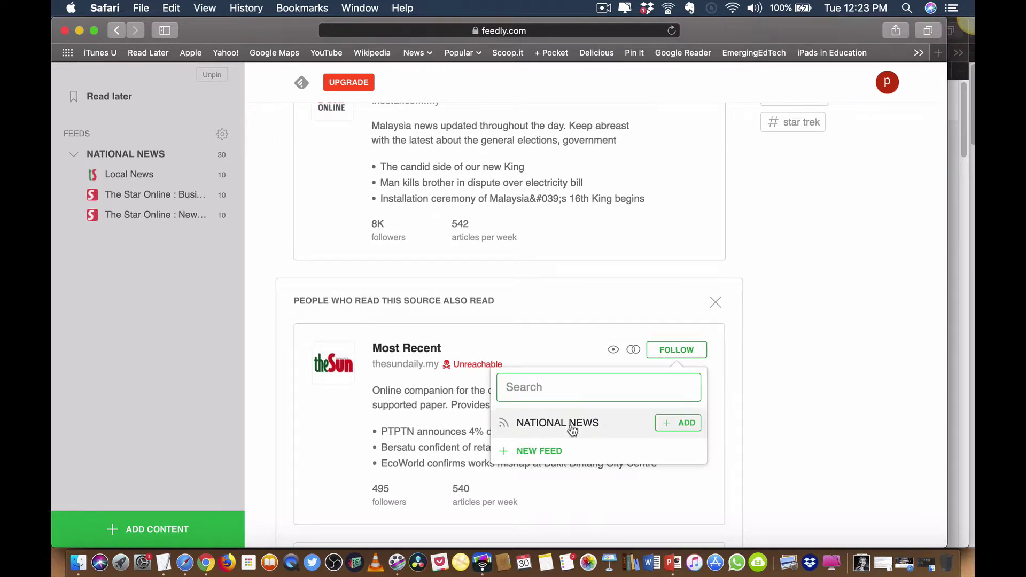
click(676, 426)
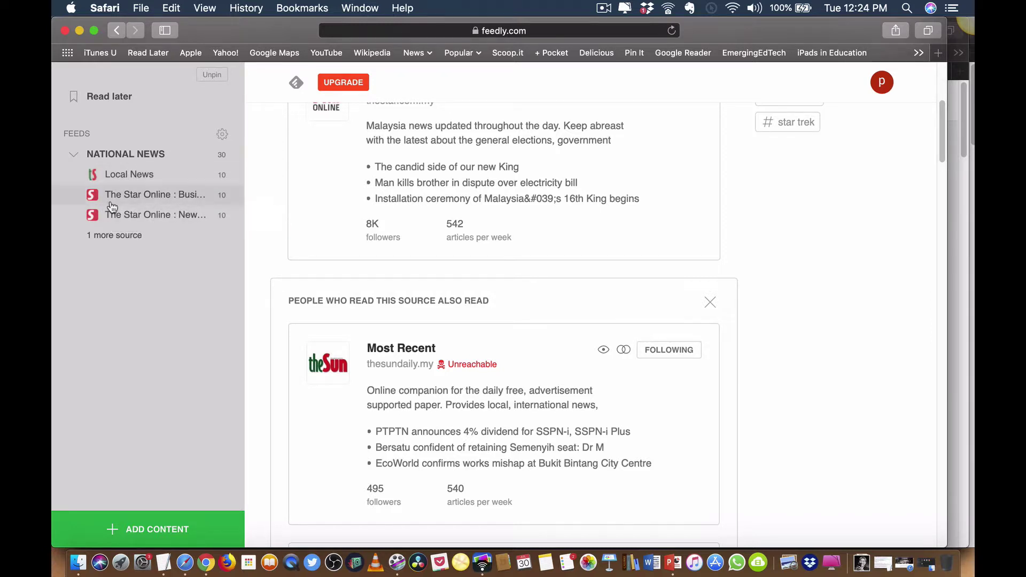
Collapse the NATIONAL NEWS feed and start adding new content, bringing up the featured topics
click(74, 155)
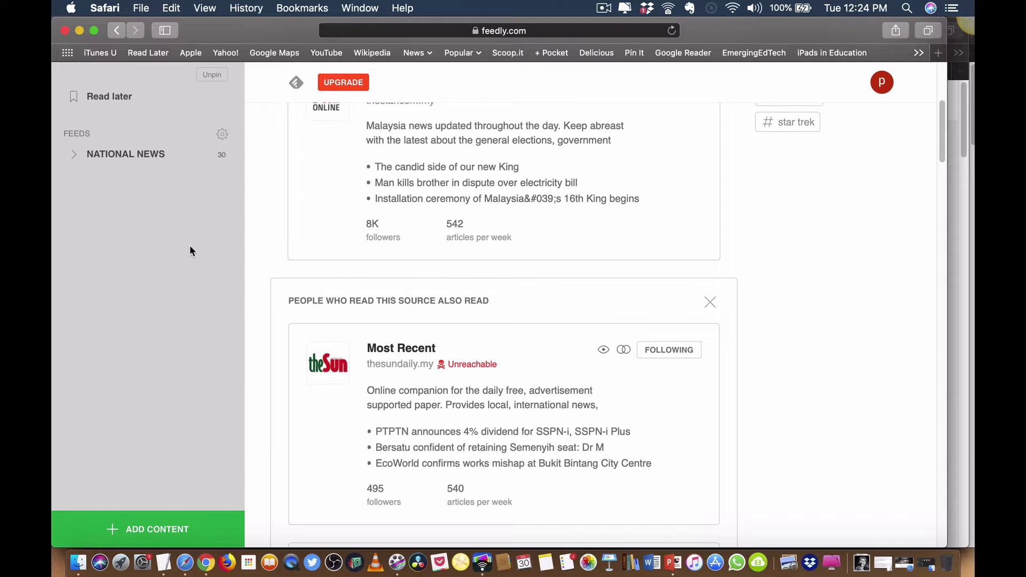
scroll(496, 216, up, 5)
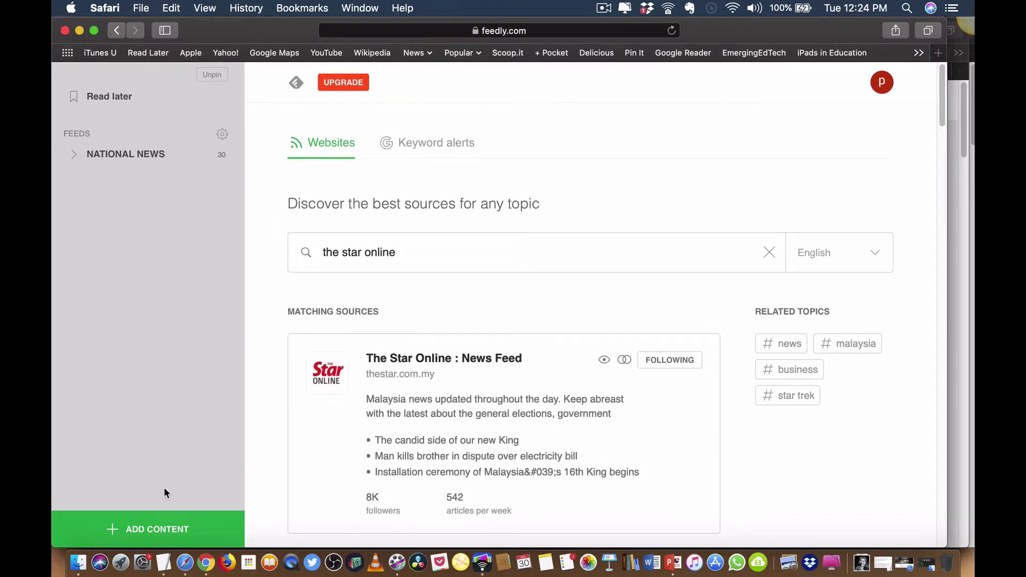
click(153, 531)
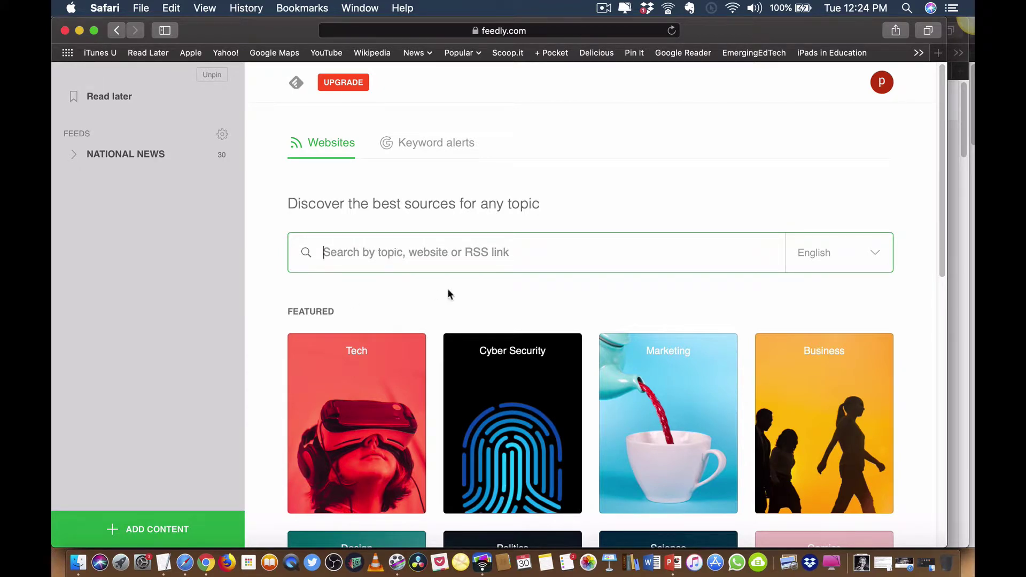
scroll(467, 270, down, 2)
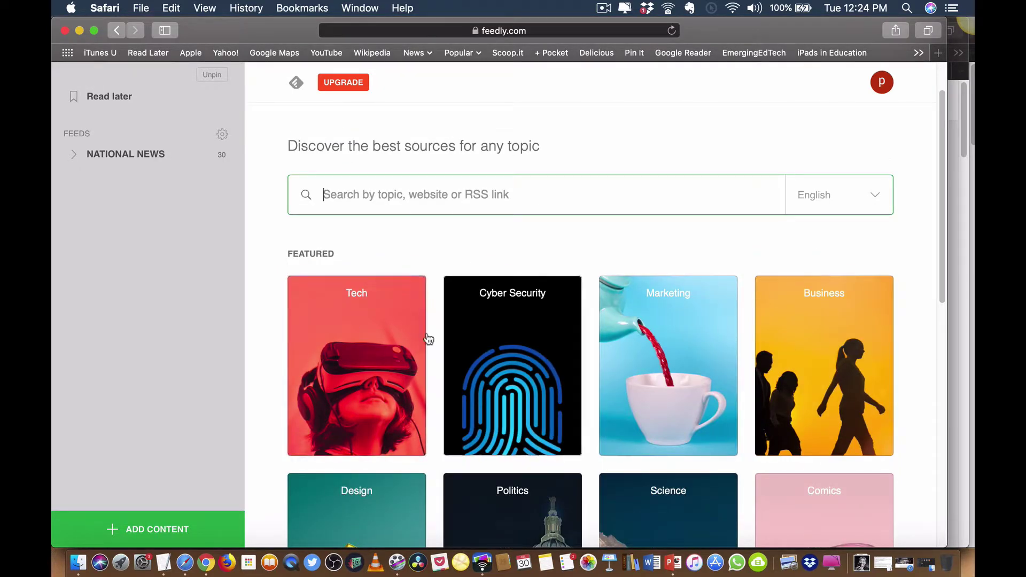
Search the sources for HIGHER EDUCATION and pick the suggested higher education topic
scroll(583, 342, down, 4)
scroll(588, 357, down, 4)
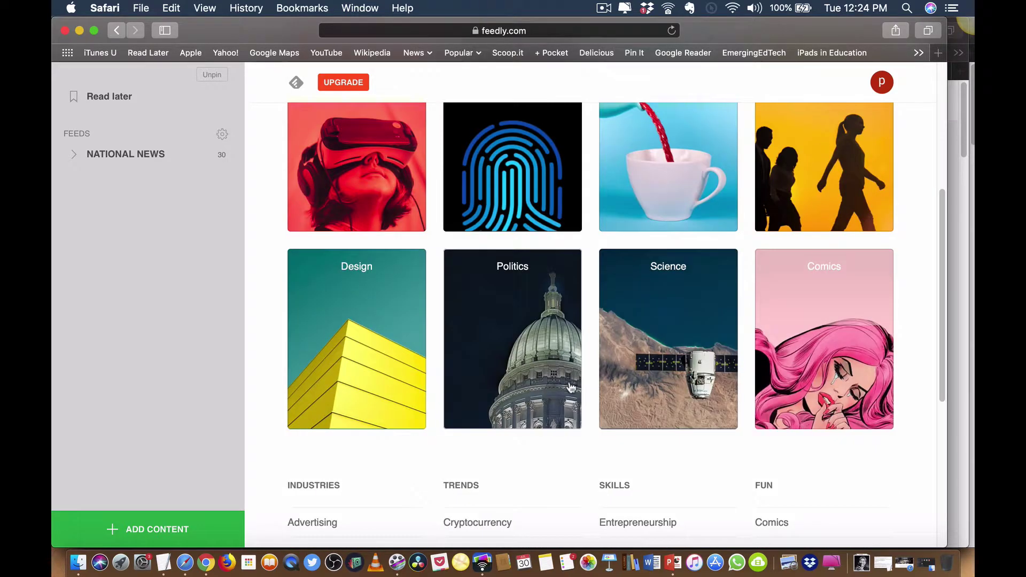
scroll(534, 352, up, 10)
click(345, 250)
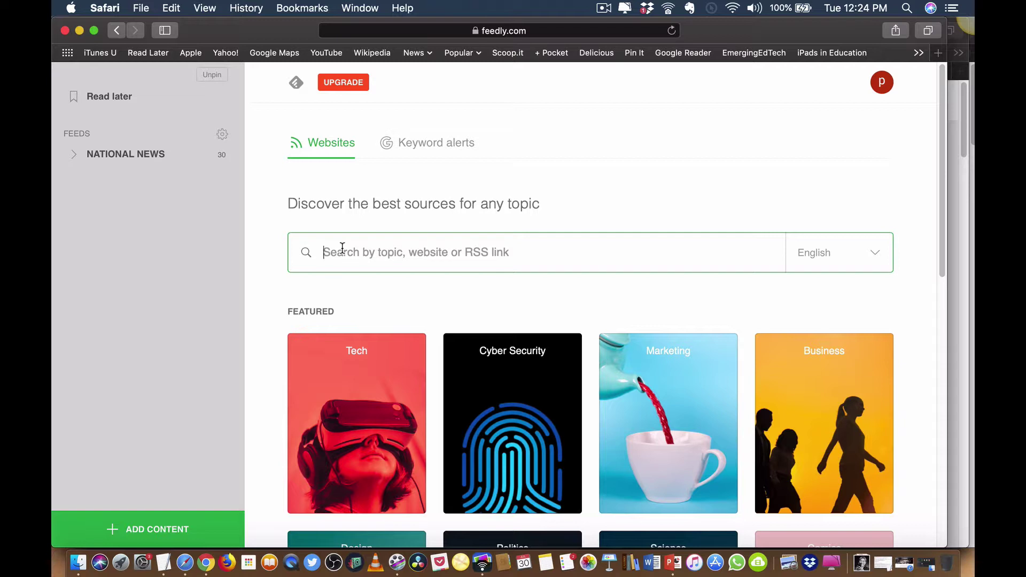
text(HIGHE)
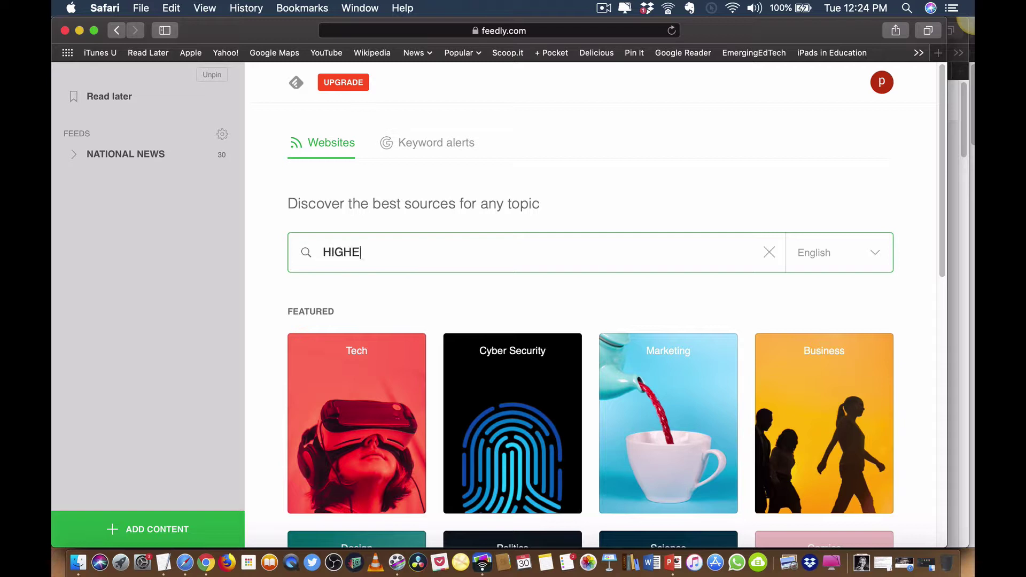
text(R EDUCATION)
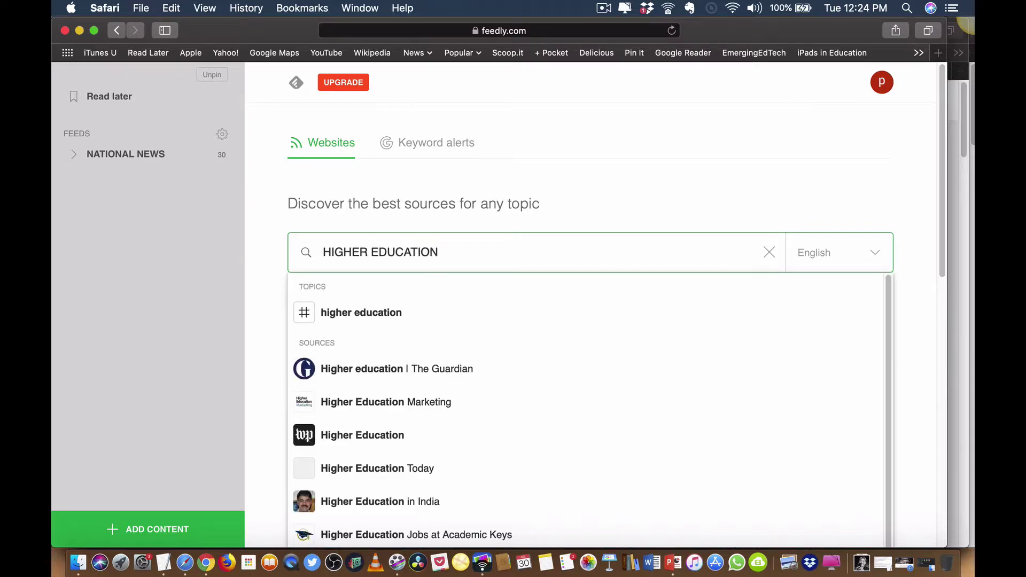
click(492, 307)
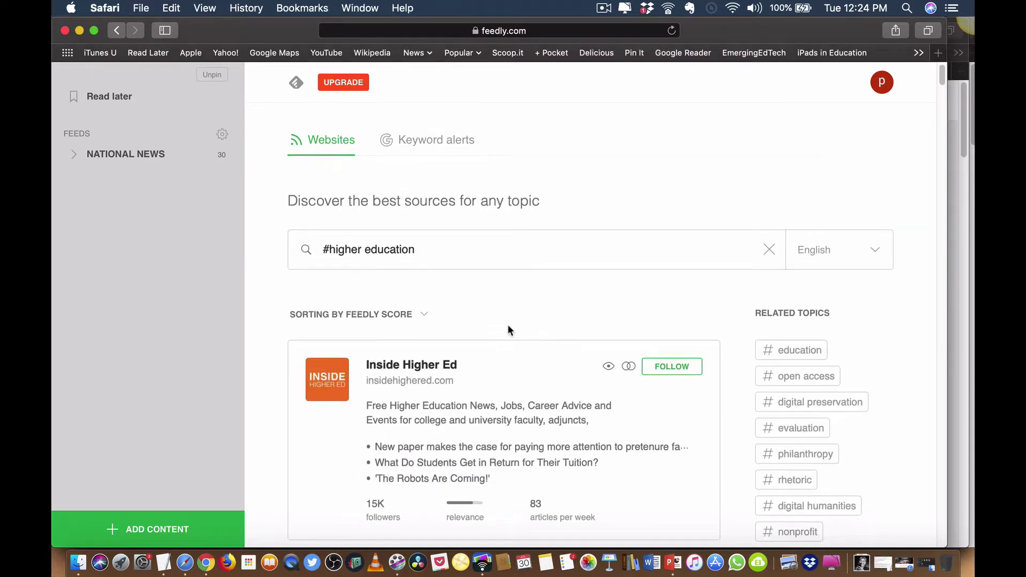
Follow Inside Higher Ed by adding it to a new feed named HIGHER EDUCATION
scroll(508, 325, down, 2)
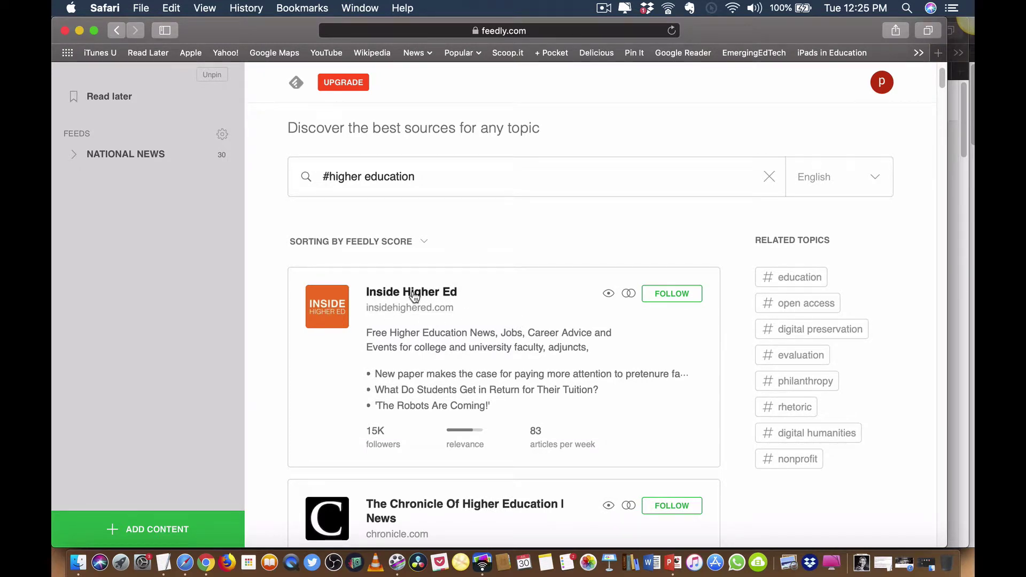
click(672, 299)
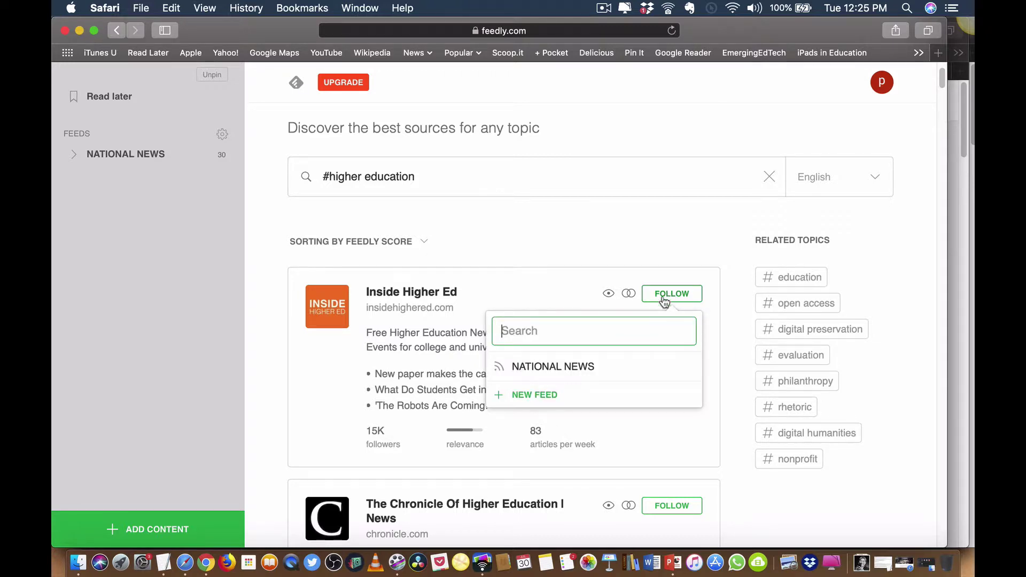
mouse_move(559, 374)
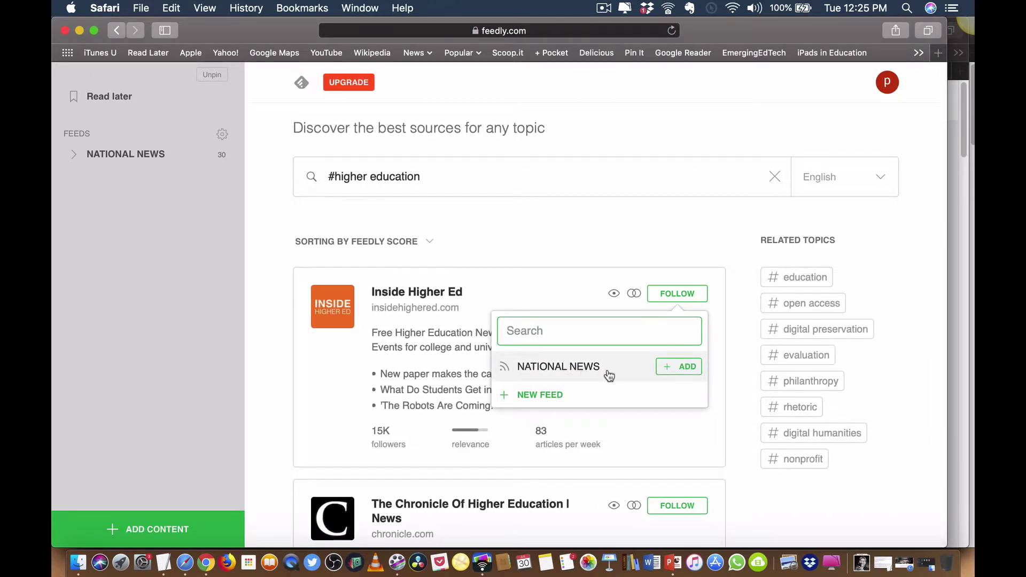
click(543, 394)
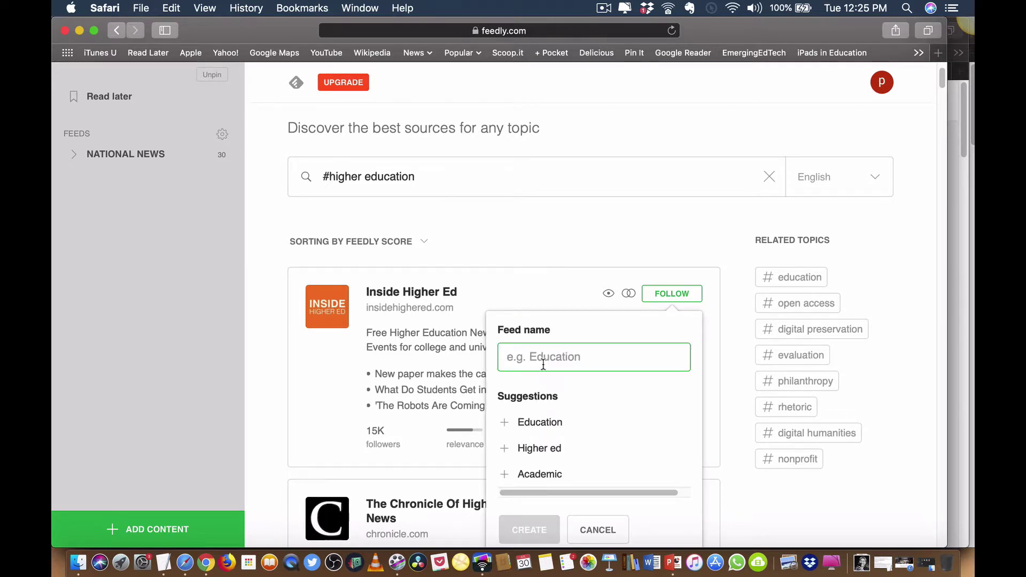
text(HIGH)
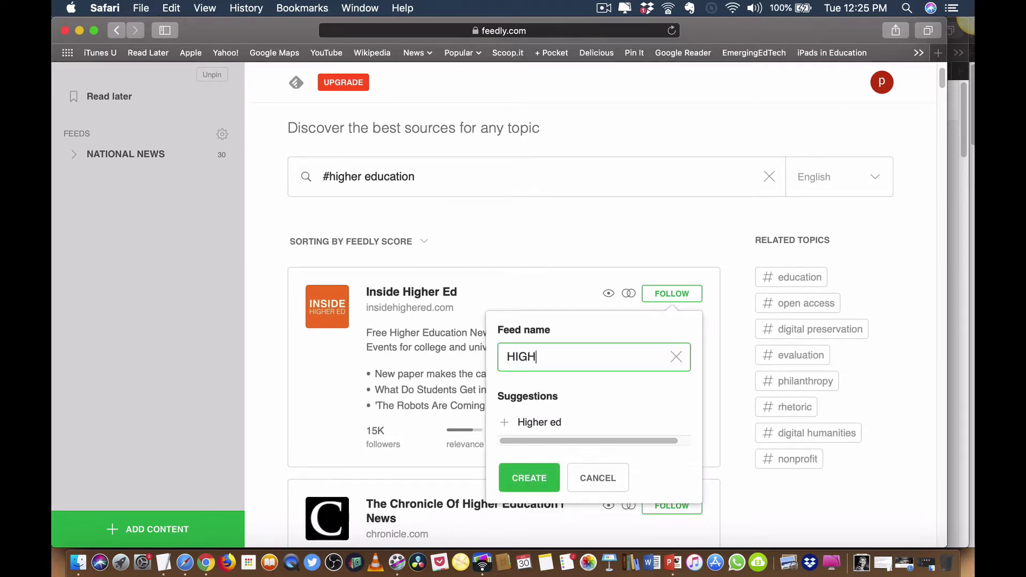
text(ER EDUCATI)
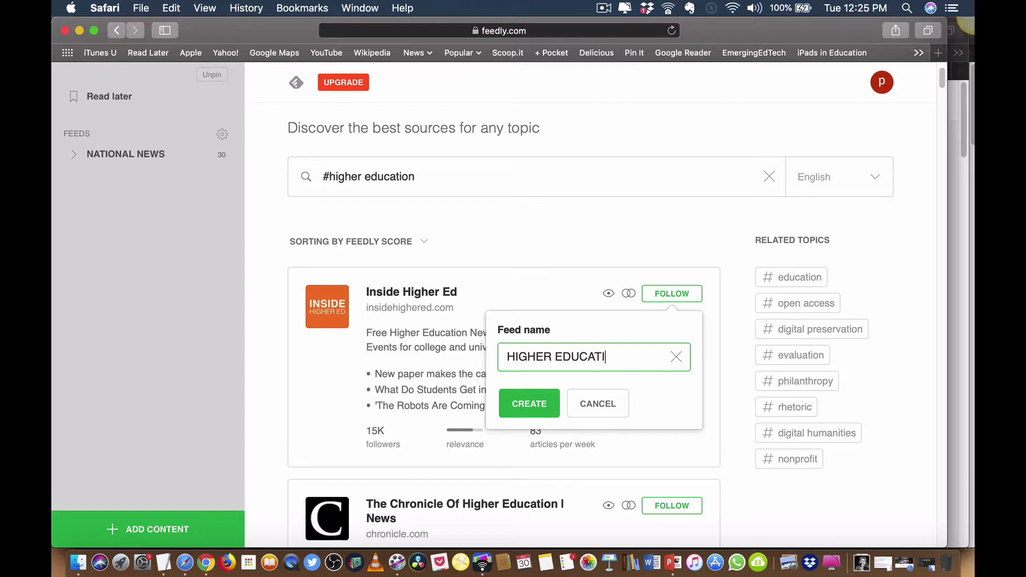
text(ON)
click(530, 408)
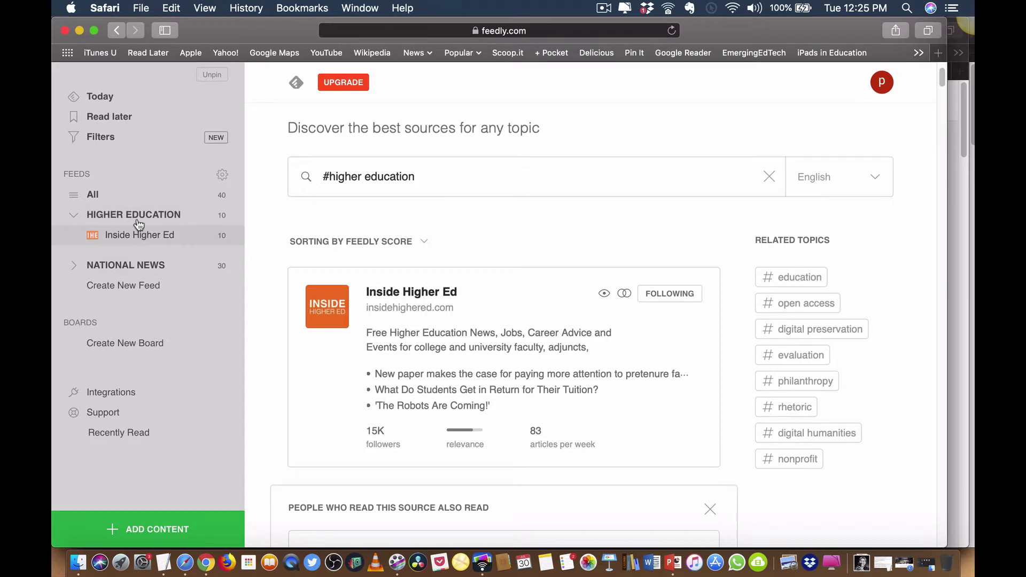
Follow The Chronicle Of Higher Education | News from the related sources by adding it to the HIGHER EDUCATION feed
scroll(481, 375, down, 5)
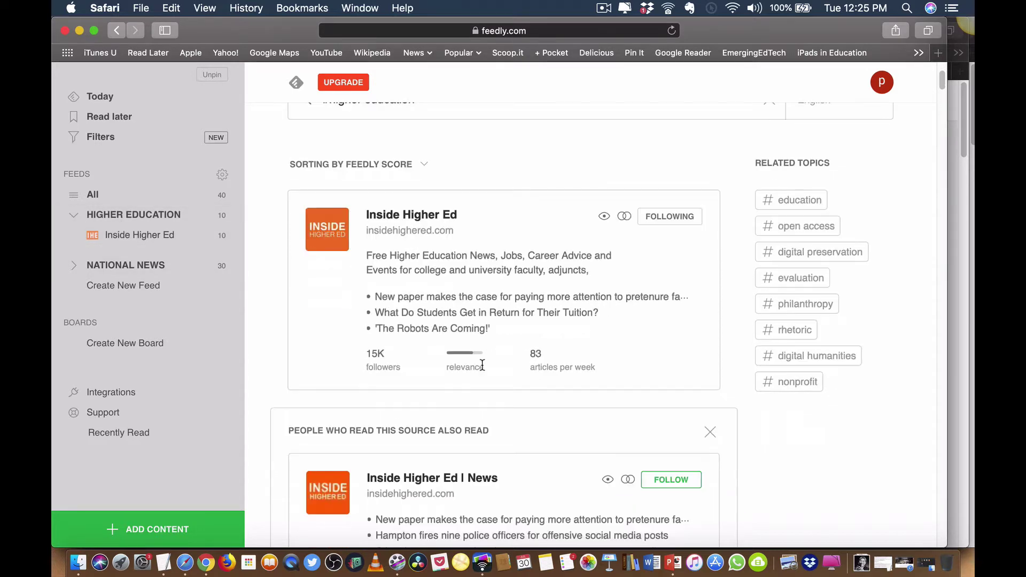
scroll(483, 364, down, 8)
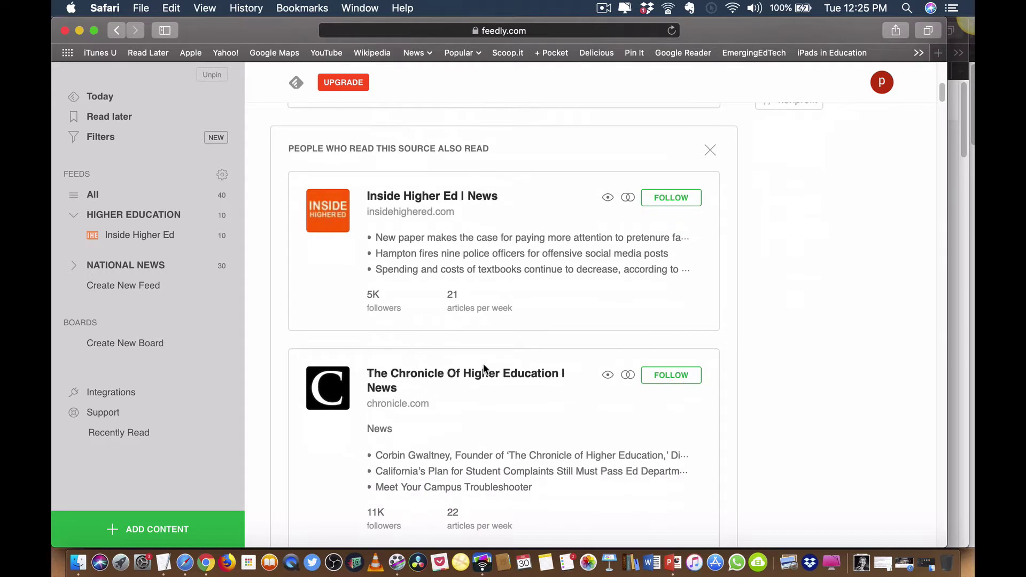
scroll(485, 368, down, 4)
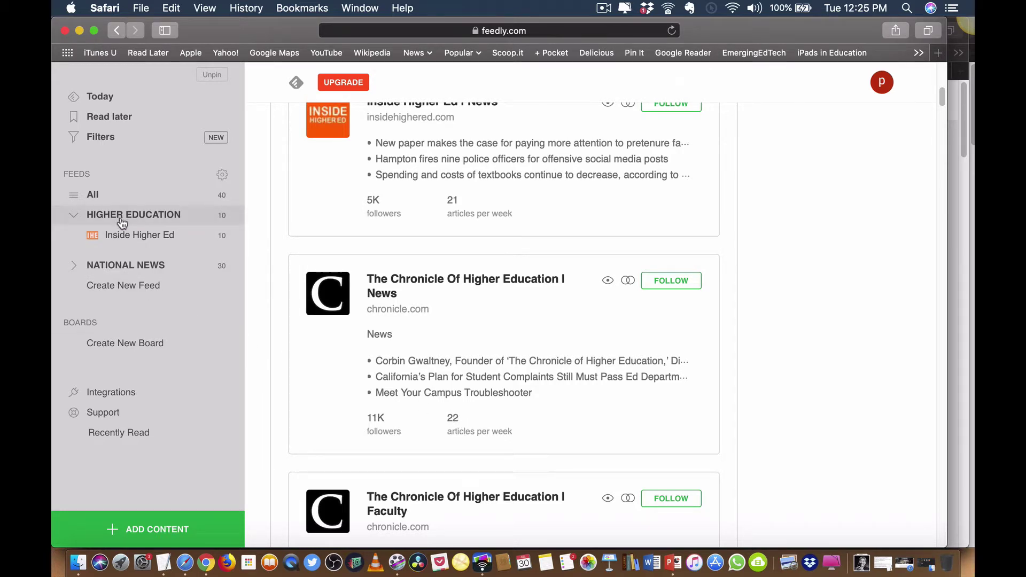
click(679, 285)
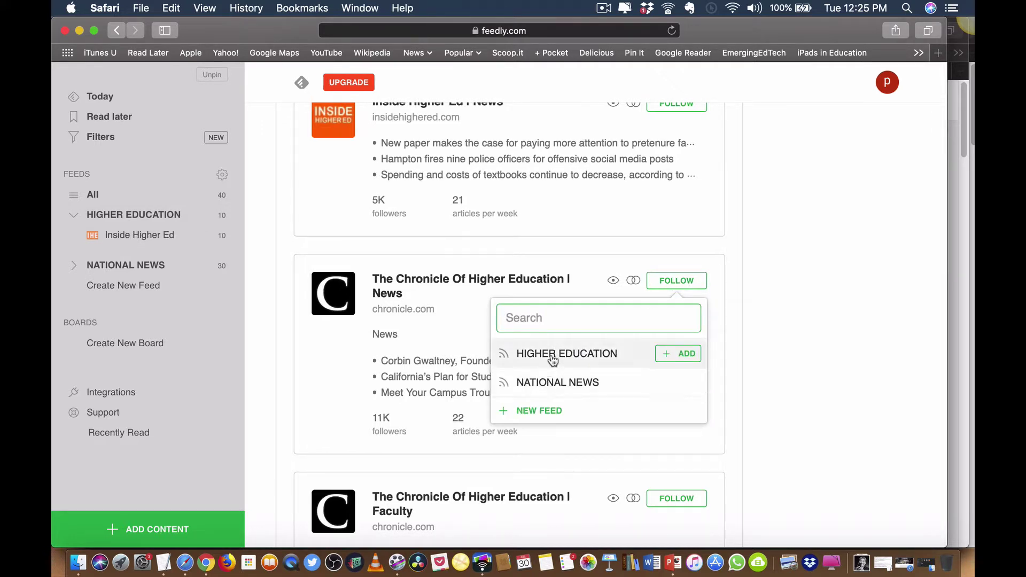
click(672, 354)
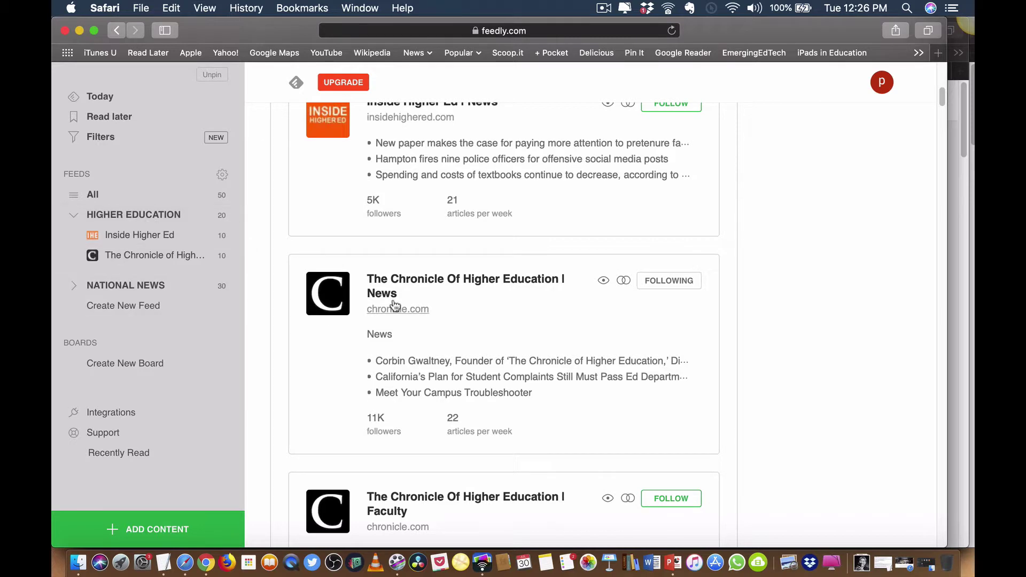
Open the combined article list of all personal feeds and browse its latest headlines
scroll(697, 288, up, 10)
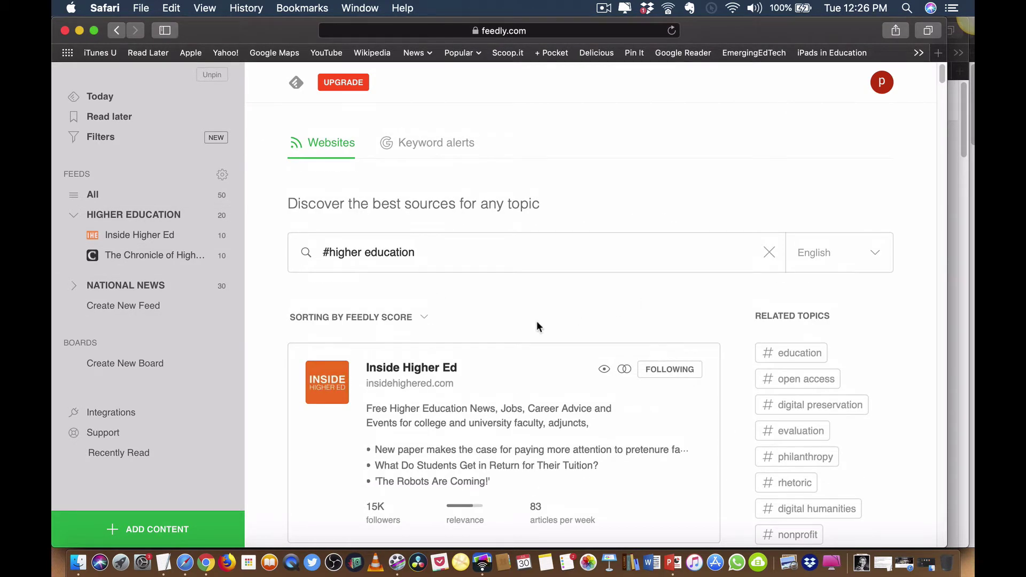
scroll(537, 322, down, 3)
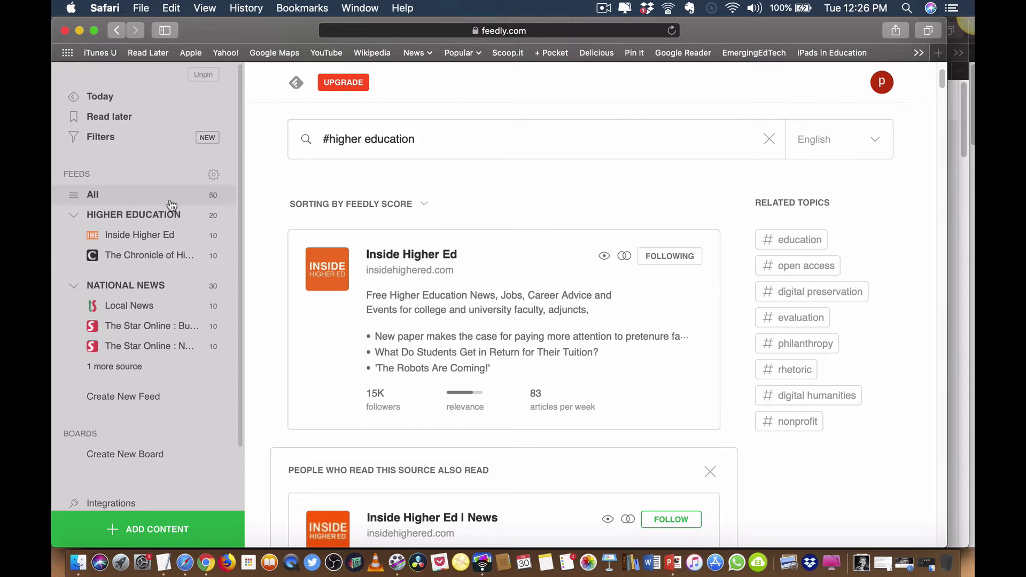
click(98, 197)
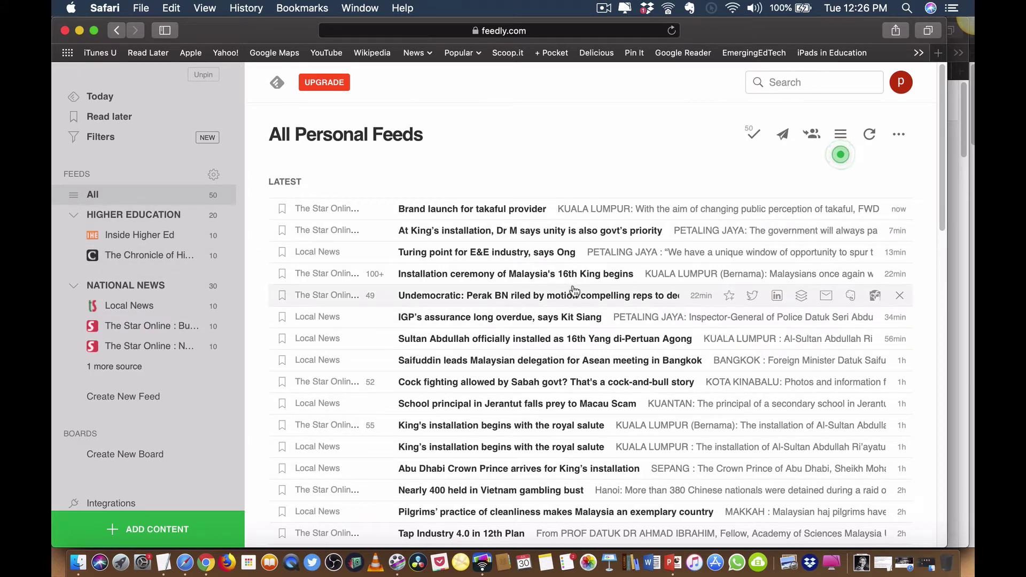
scroll(502, 334, down, 10)
scroll(830, 158, up, 10)
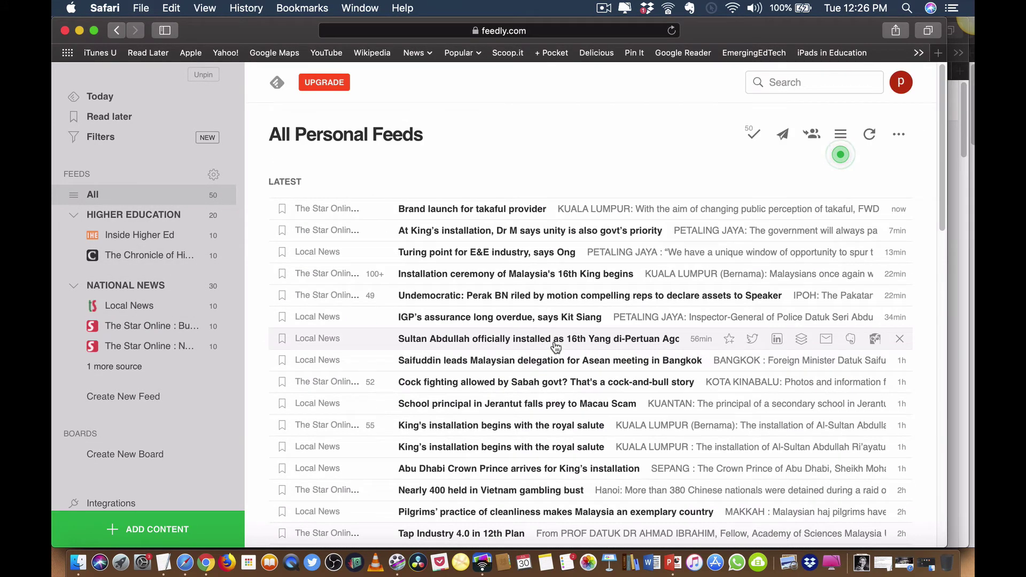
Switch the article list of all personal feeds to Magazine View and look through the articles
click(840, 134)
click(755, 198)
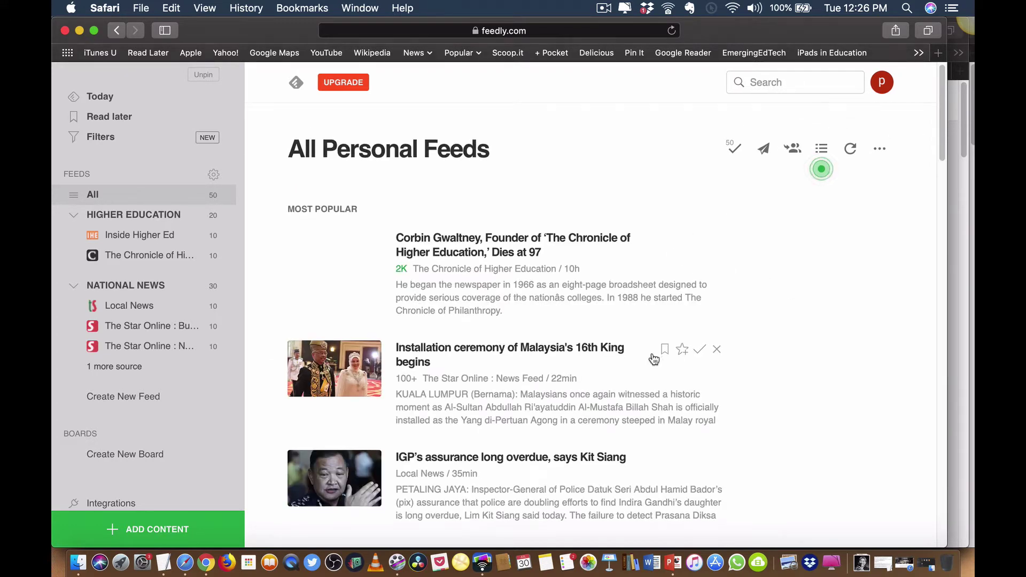
scroll(669, 350, down, 8)
scroll(652, 353, up, 10)
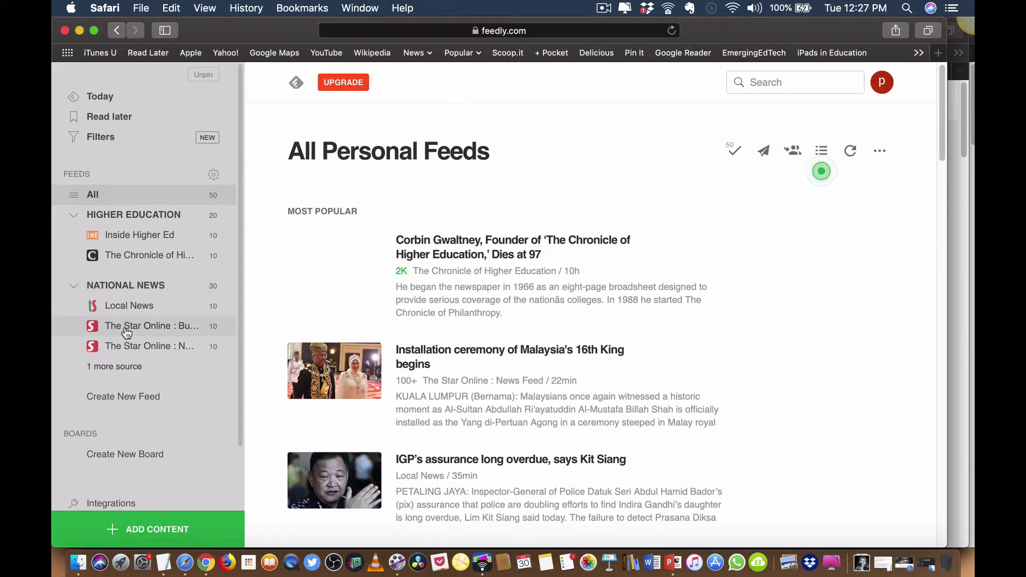
Open The Star Online : Business Feed, browse its articles and check the available view layouts without changing the current one
click(127, 330)
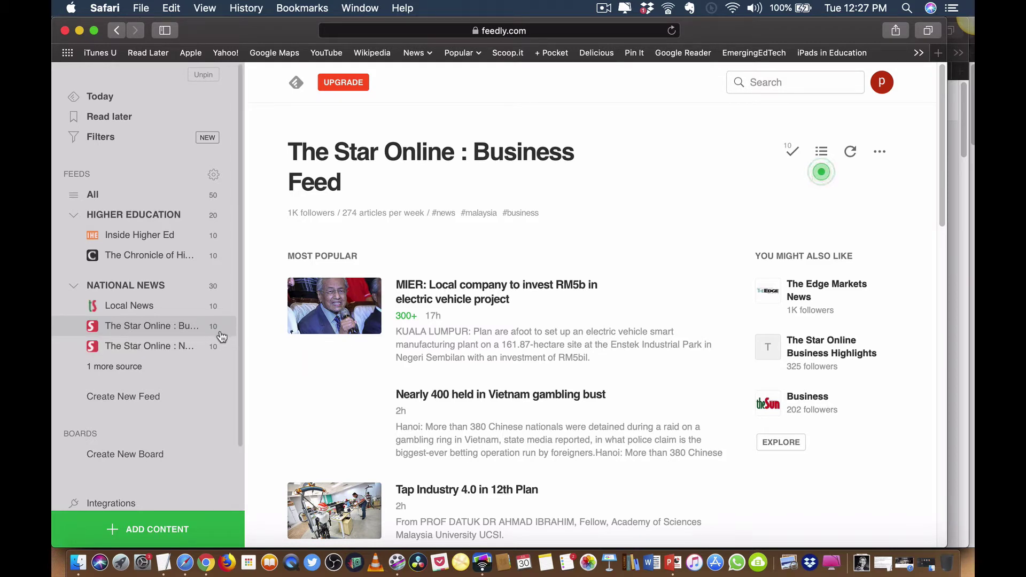
scroll(500, 298, down, 12)
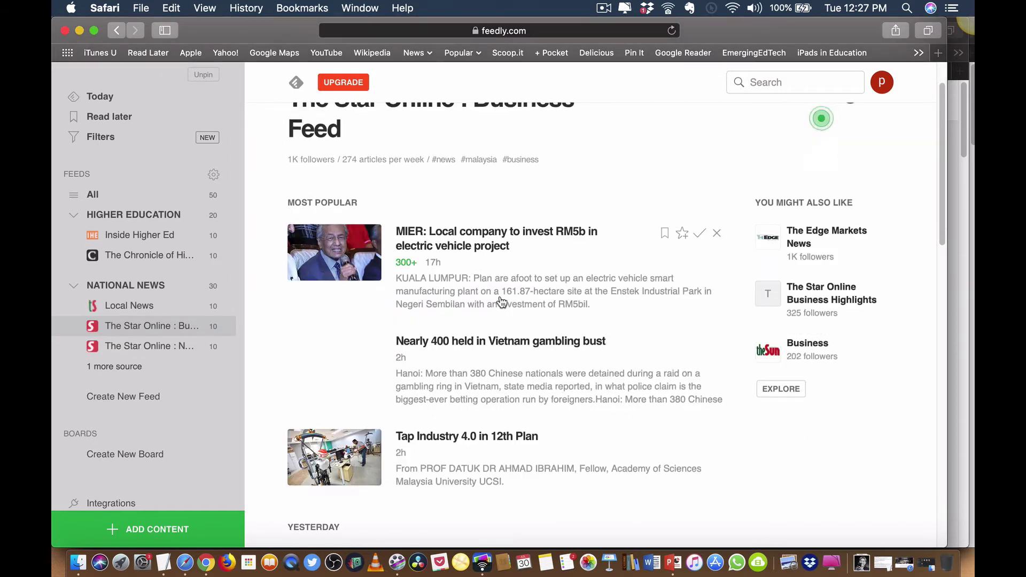
scroll(505, 299, up, 15)
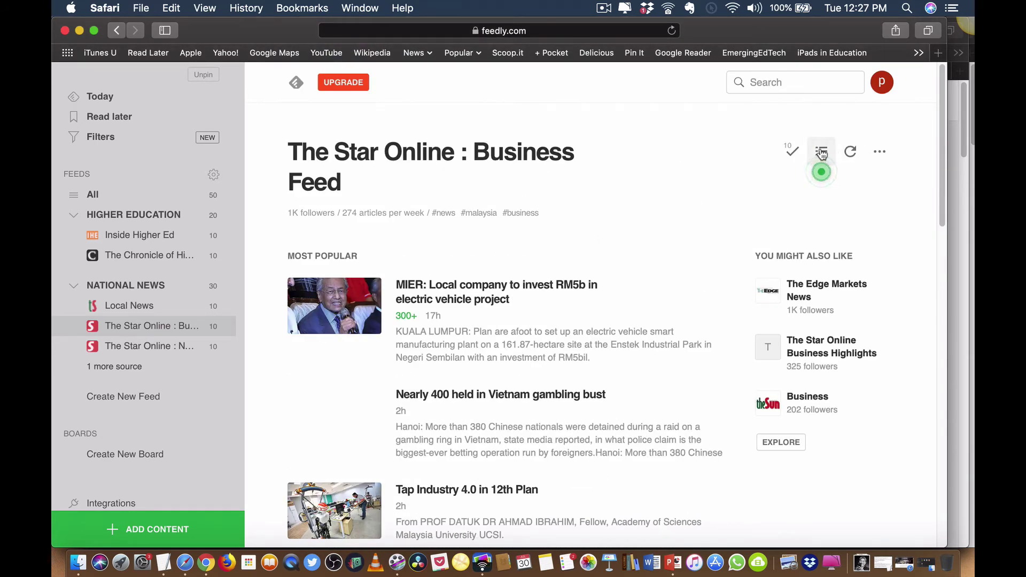
click(822, 154)
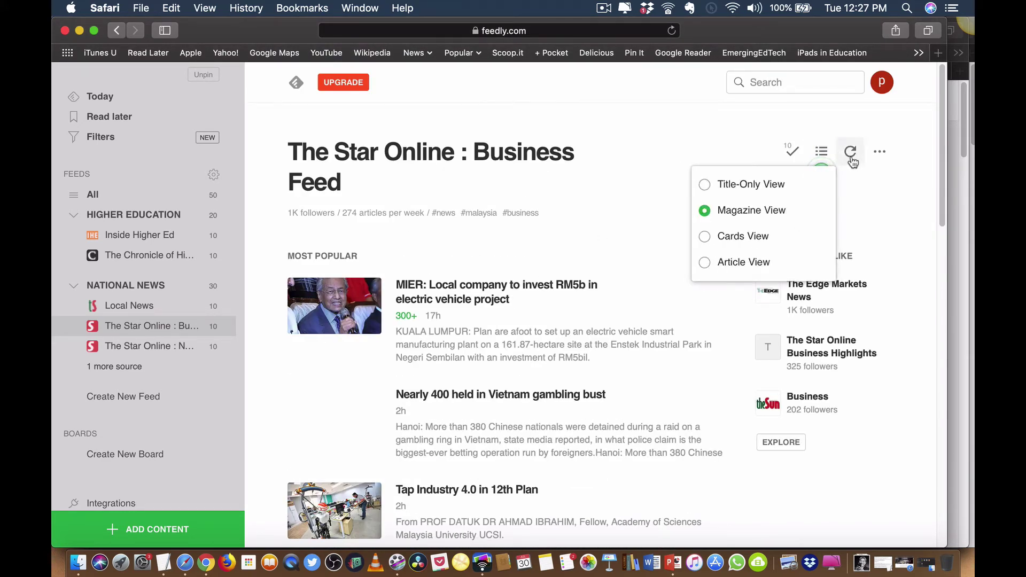
click(876, 168)
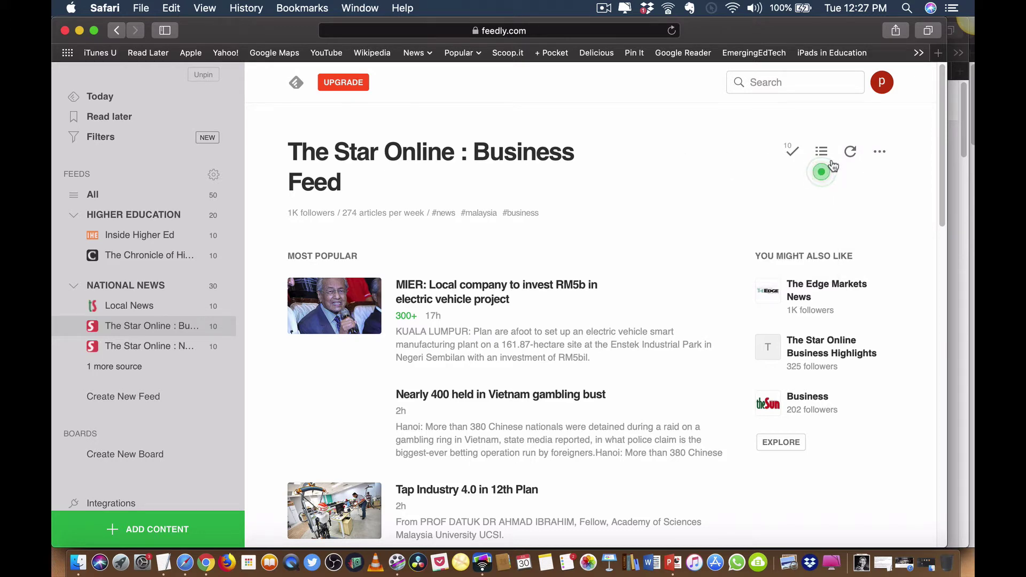
Open the article on the RM5b electric vehicle project, look through its text and its saving and sharing options, and close it
click(462, 292)
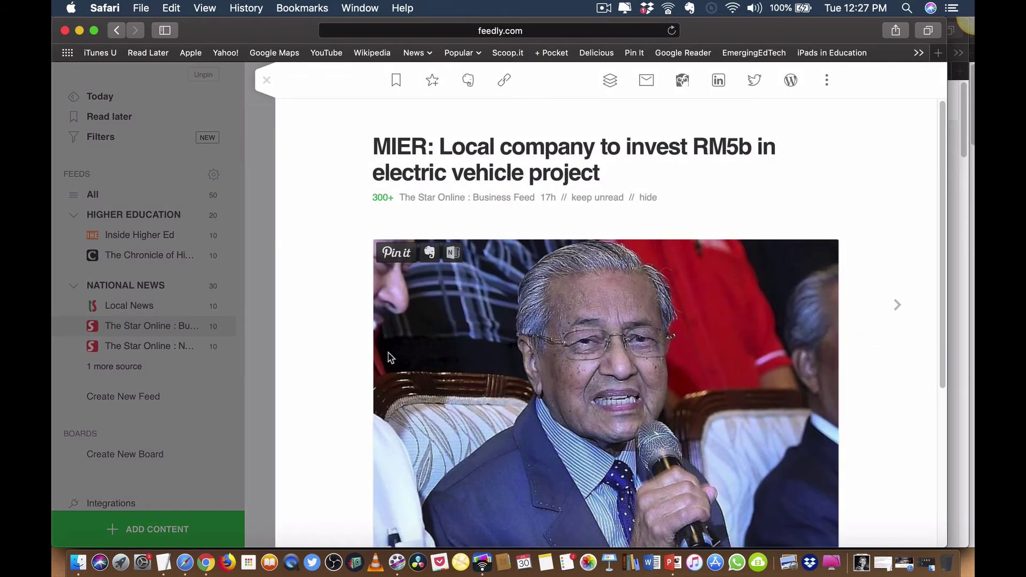
scroll(390, 357, down, 10)
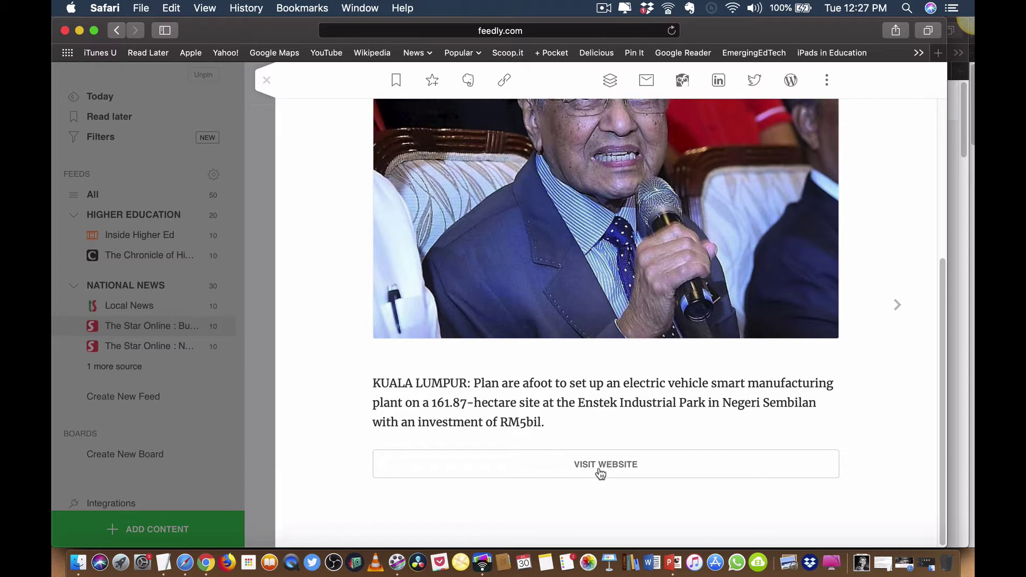
scroll(583, 343, up, 5)
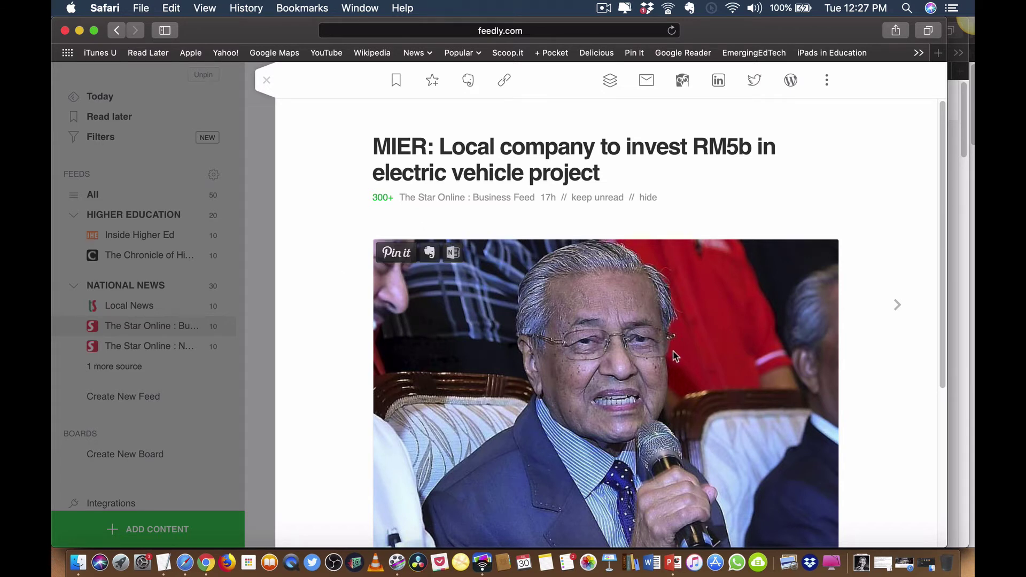
click(505, 83)
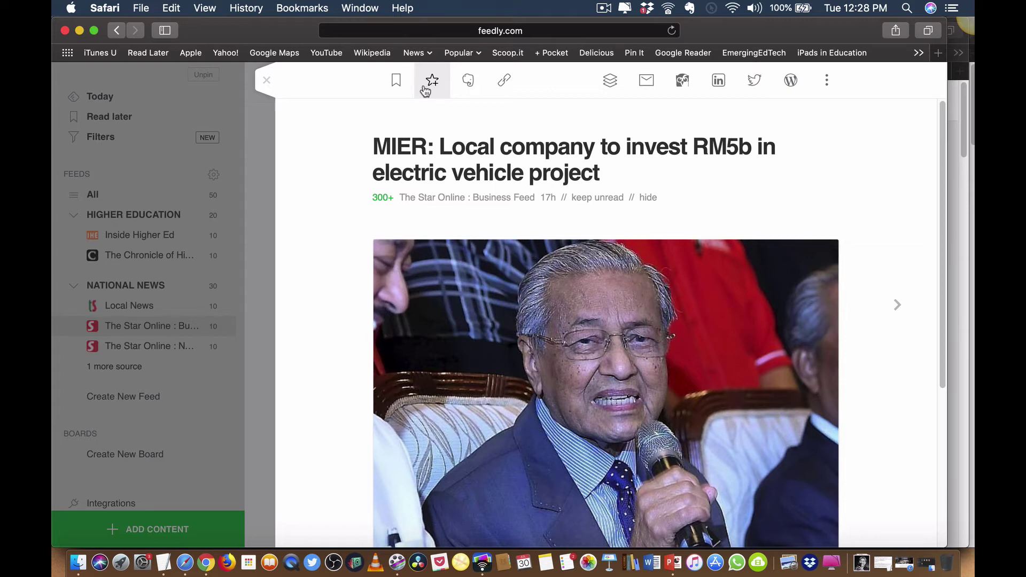
click(266, 80)
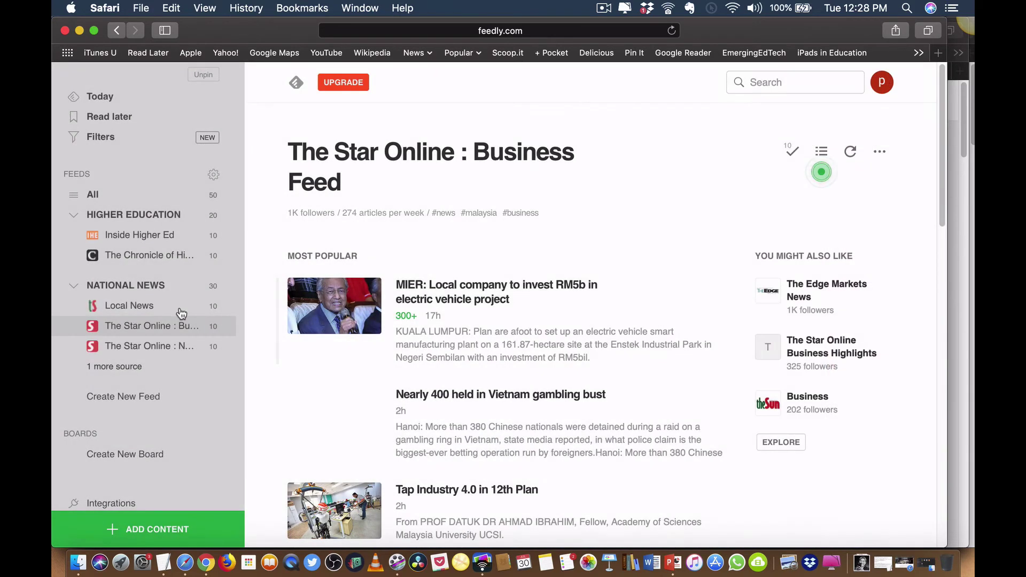
View the form for creating a new board and cancel it
click(124, 457)
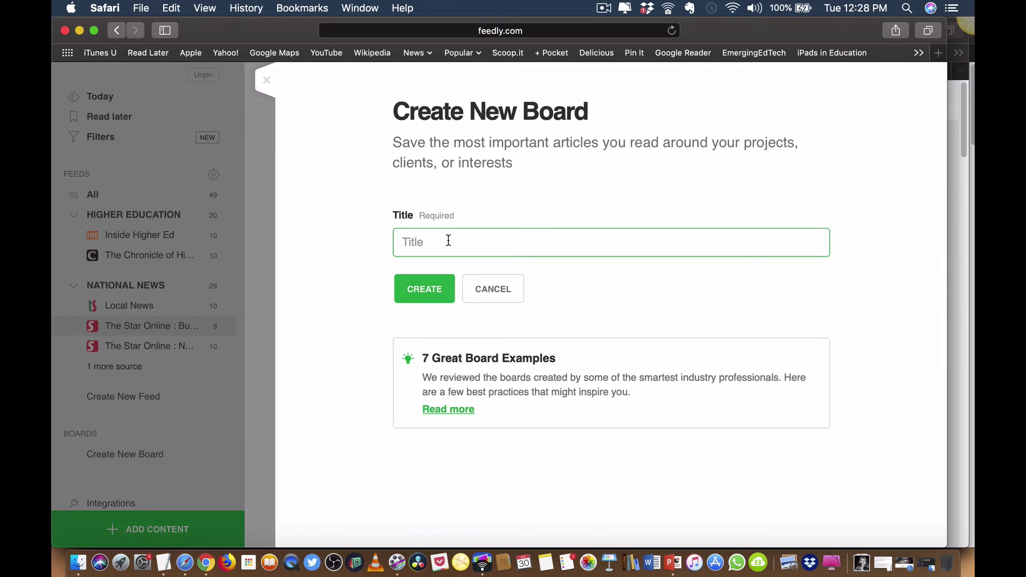
click(505, 291)
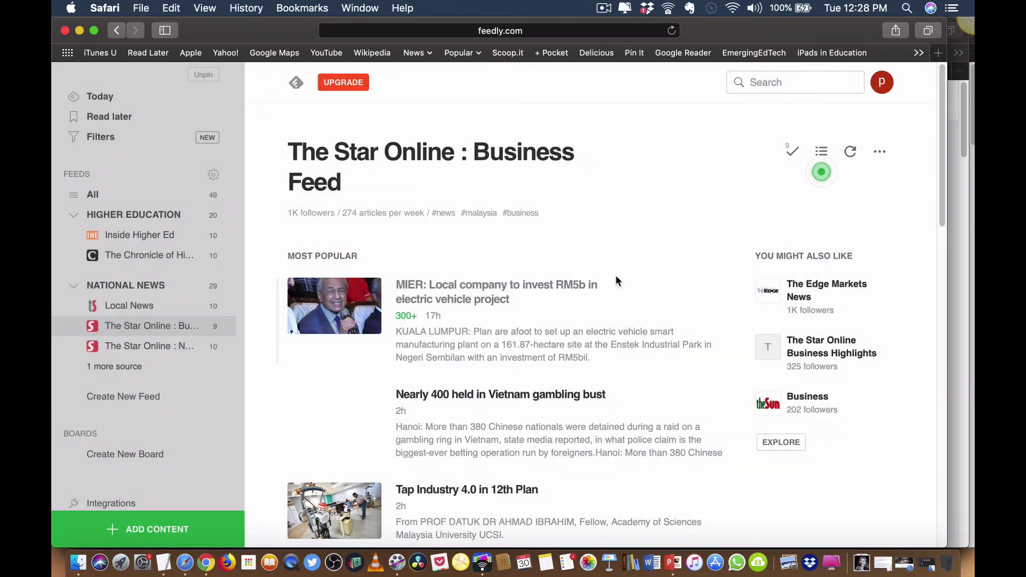
Examine the sorting, display and management options of The Star Online : Business Feed, leaving them as they are
click(881, 155)
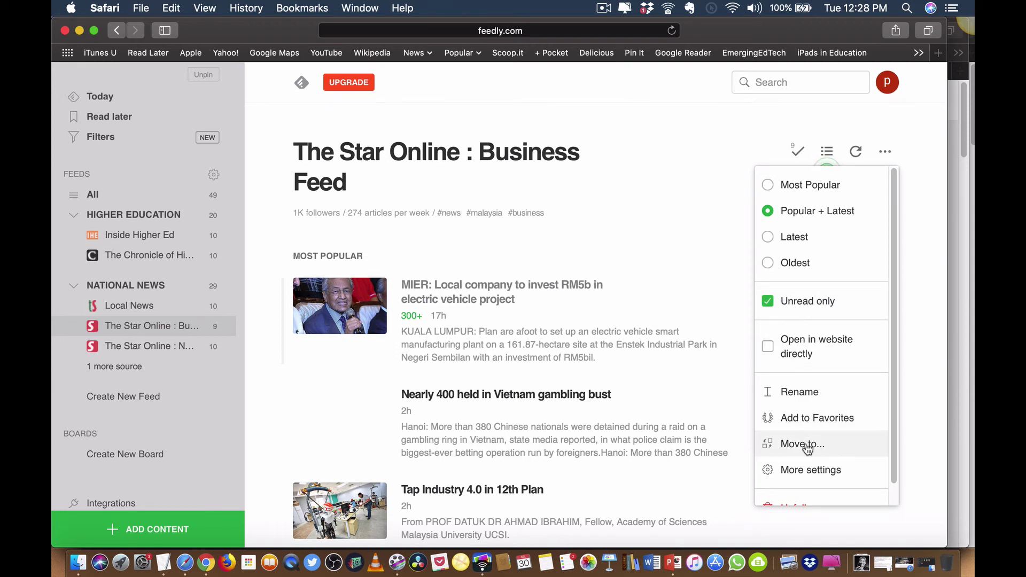
scroll(799, 428, down, 1)
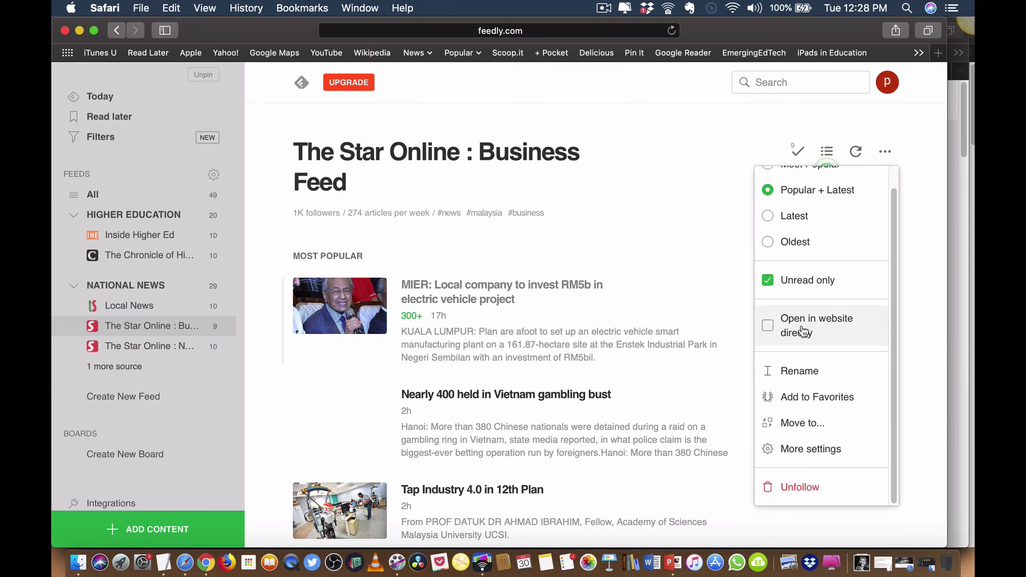
scroll(801, 332, up, 1)
click(697, 251)
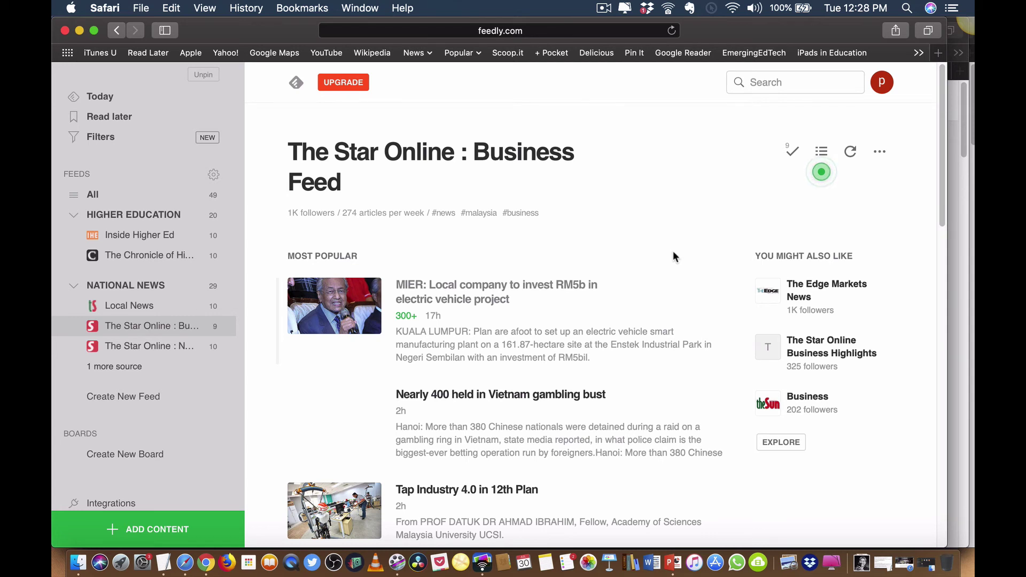
mouse_move(615, 304)
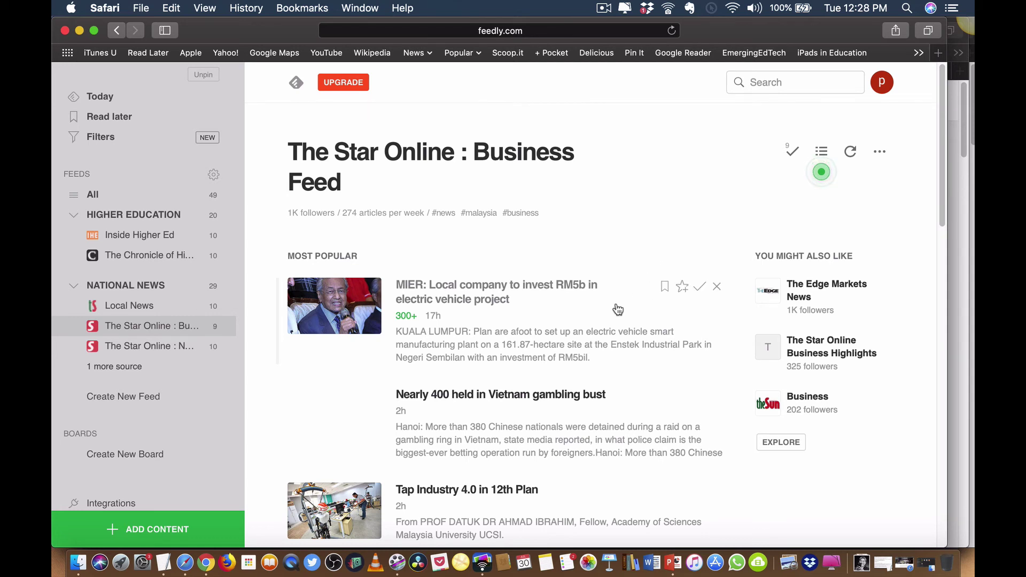